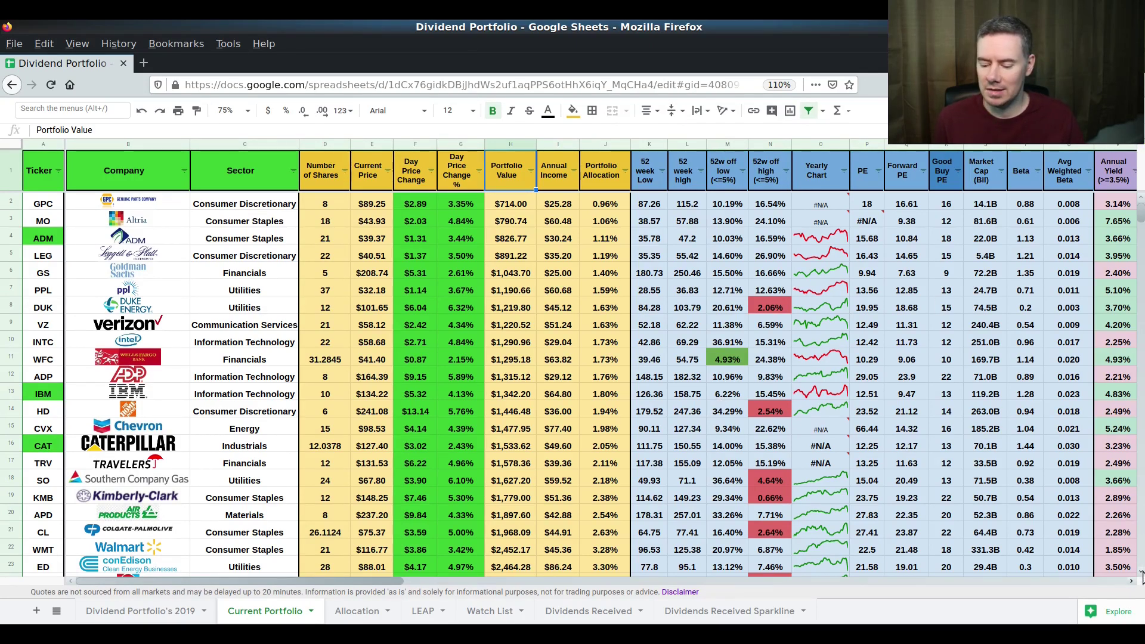
Sort the Current Portfolio holdings A → Z by the Sector column.
scroll(1140, 576, down, 5)
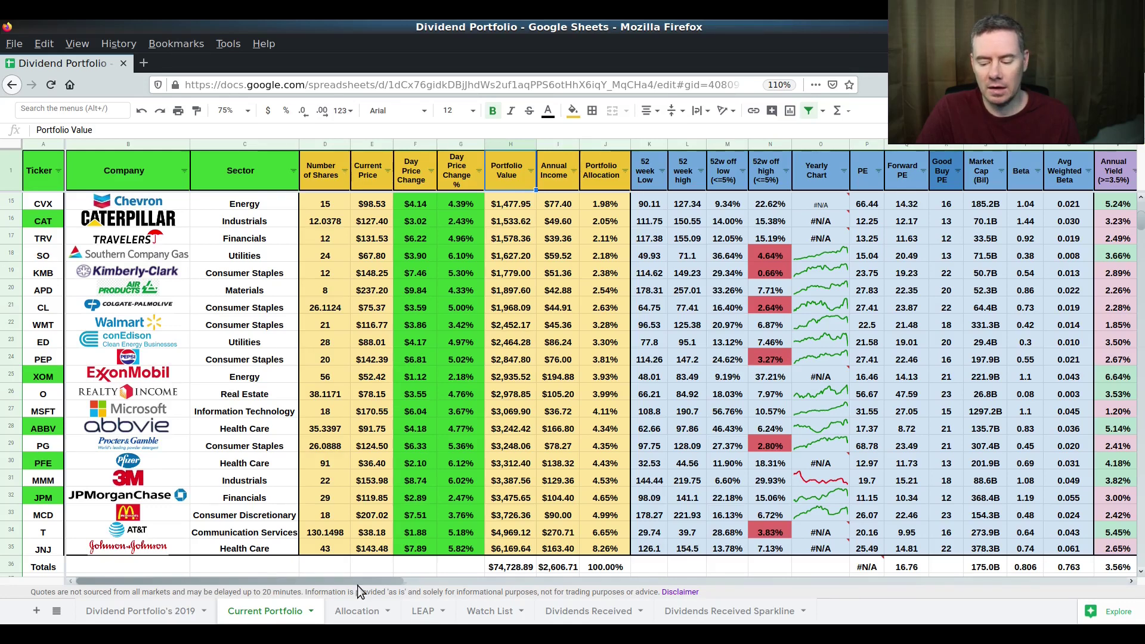
drag(356, 584, 376, 585)
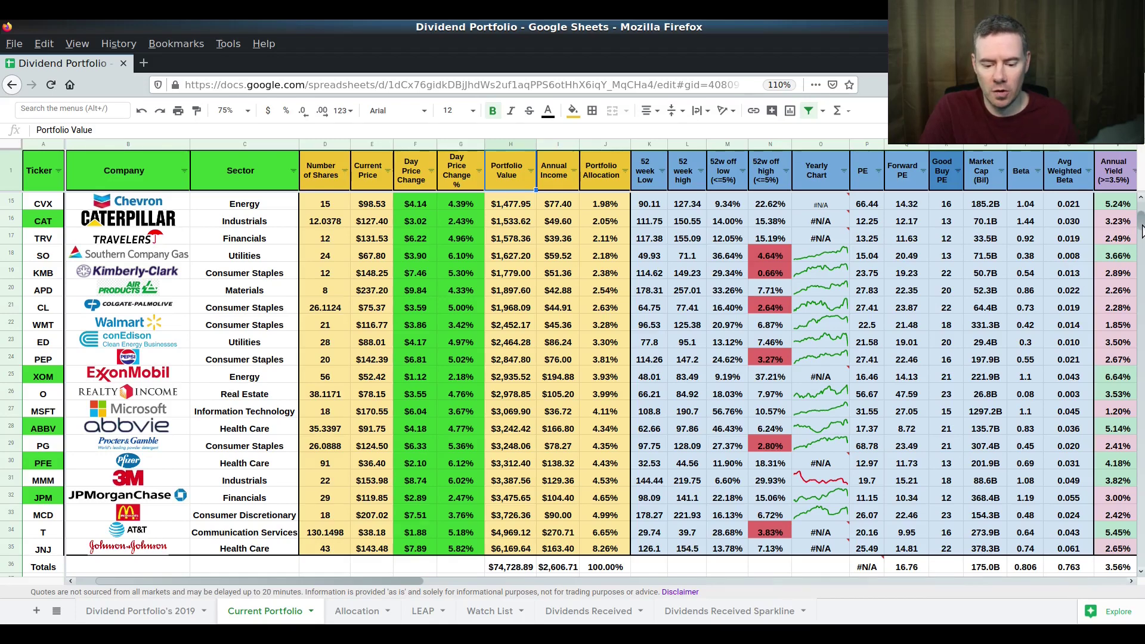
drag(1140, 231, 1140, 171)
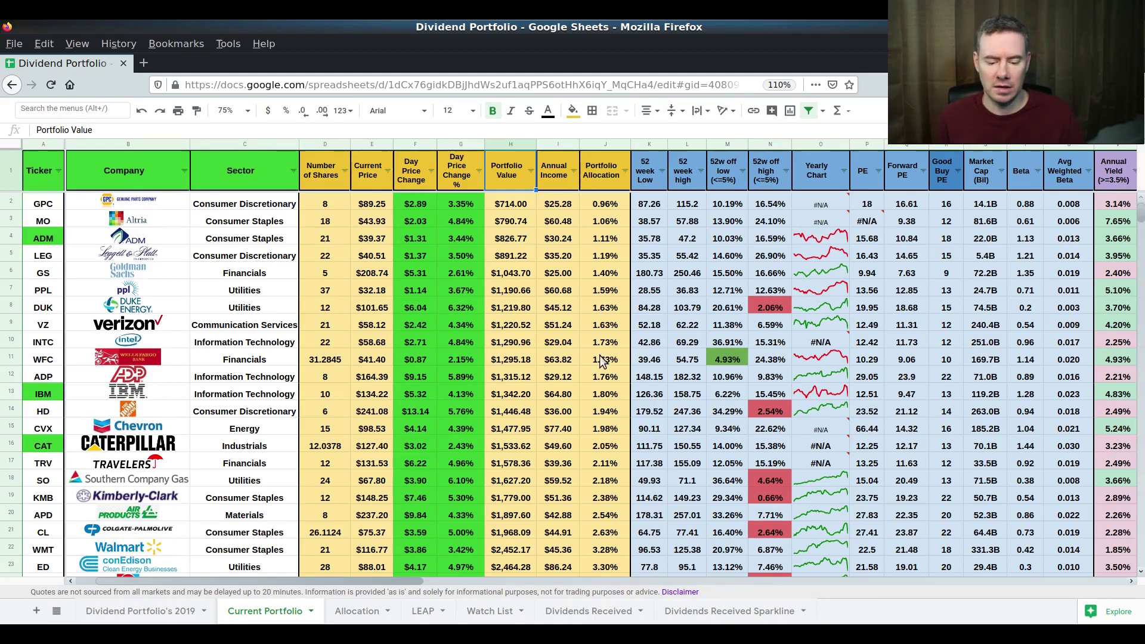
scroll(502, 490, down, 5)
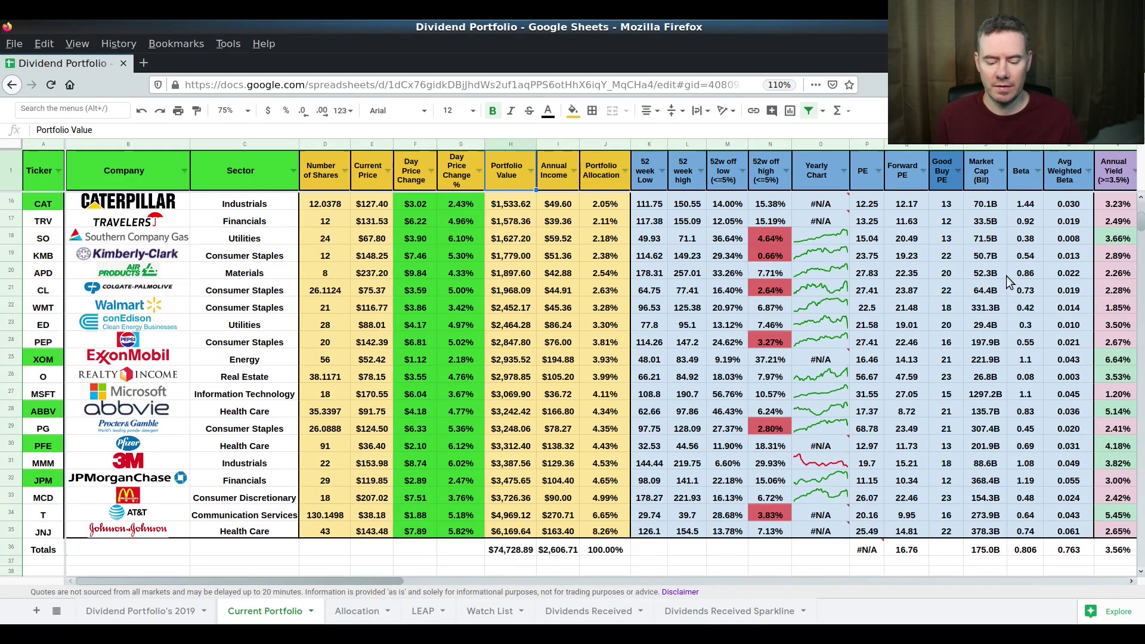
scroll(1140, 220, up, 5)
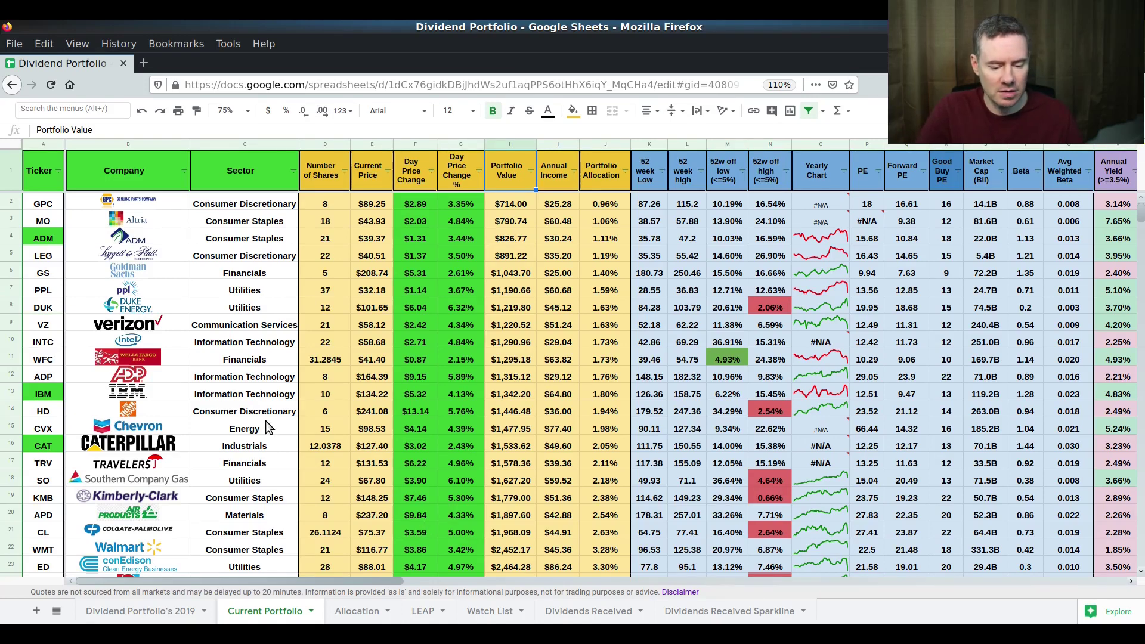
click(293, 171)
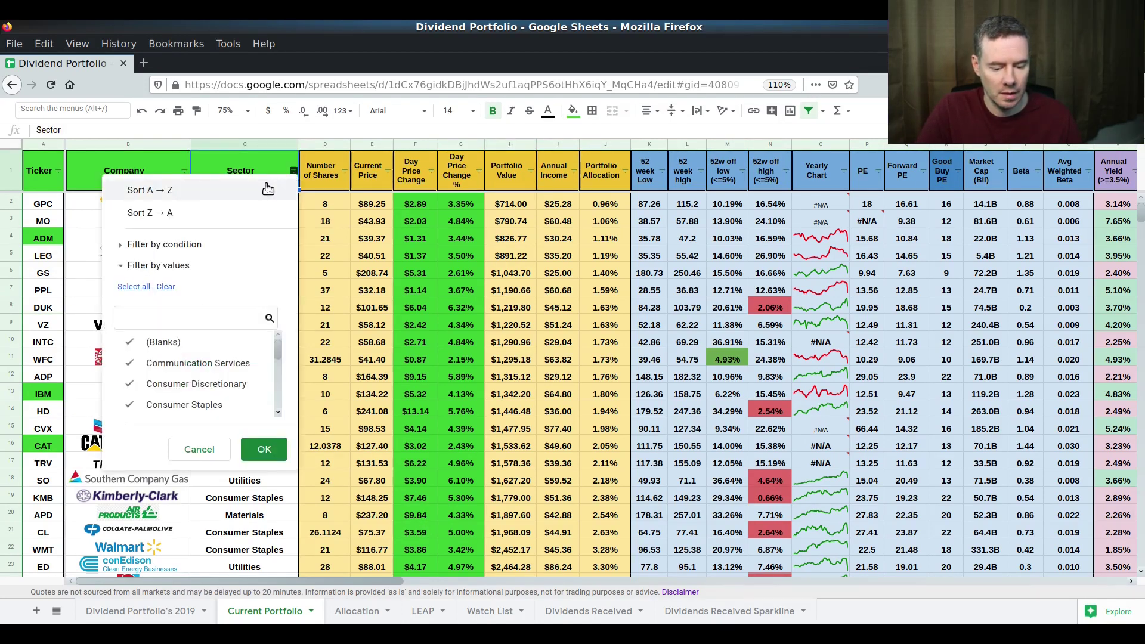
click(268, 189)
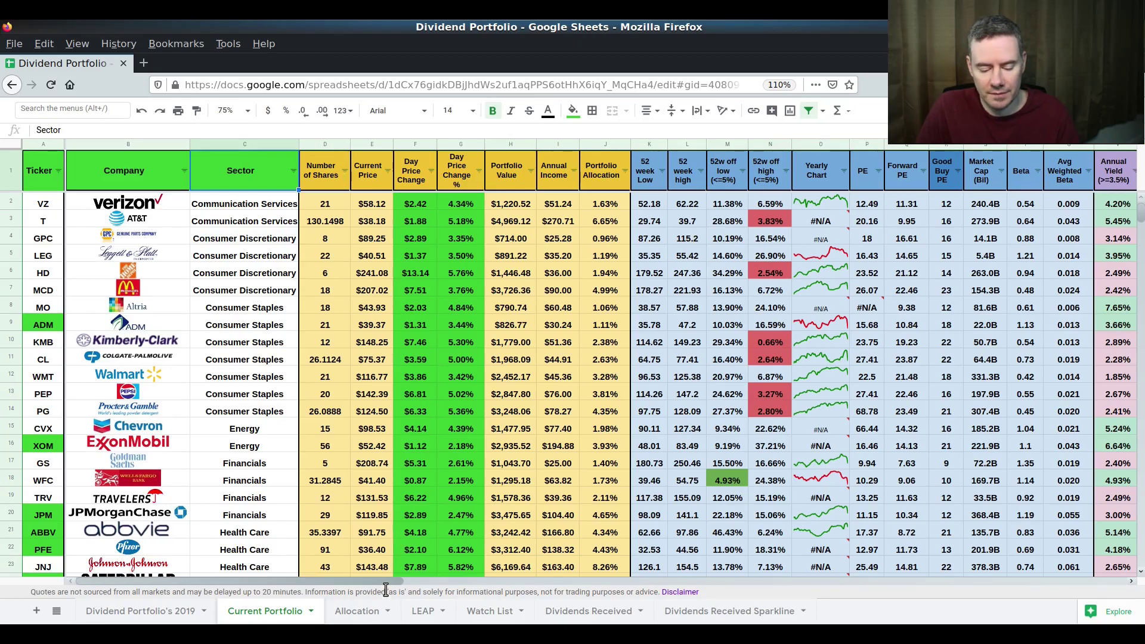
Make VZ's Recessions Survived value of 1 in AO2 bold, centred and font size 12.
drag(385, 581, 946, 567)
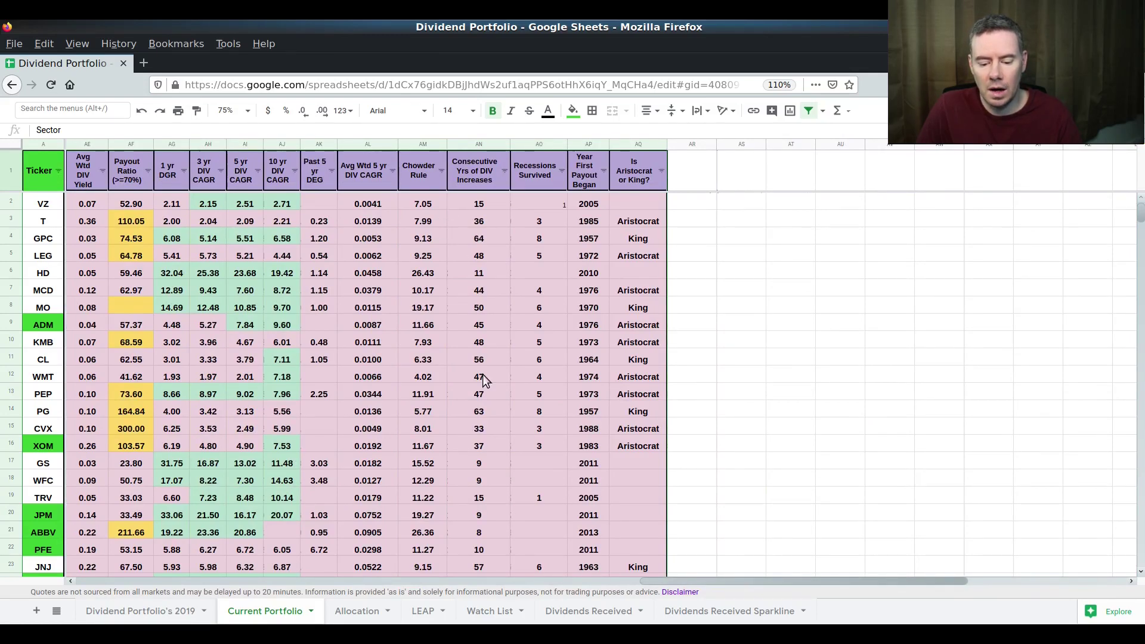
click(545, 202)
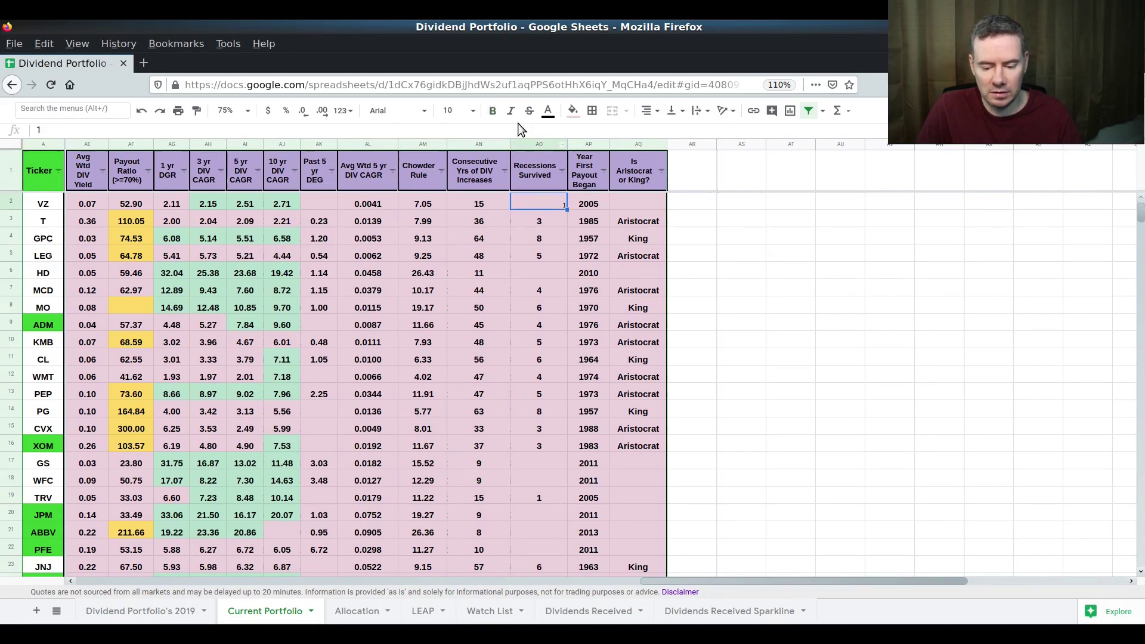
click(499, 116)
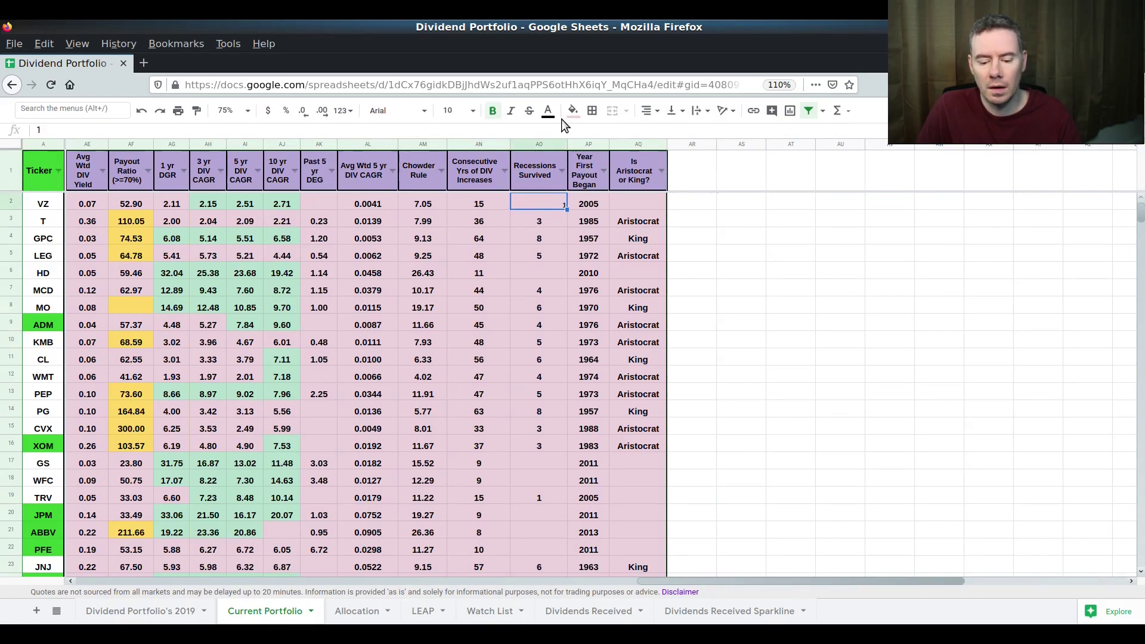
click(646, 112)
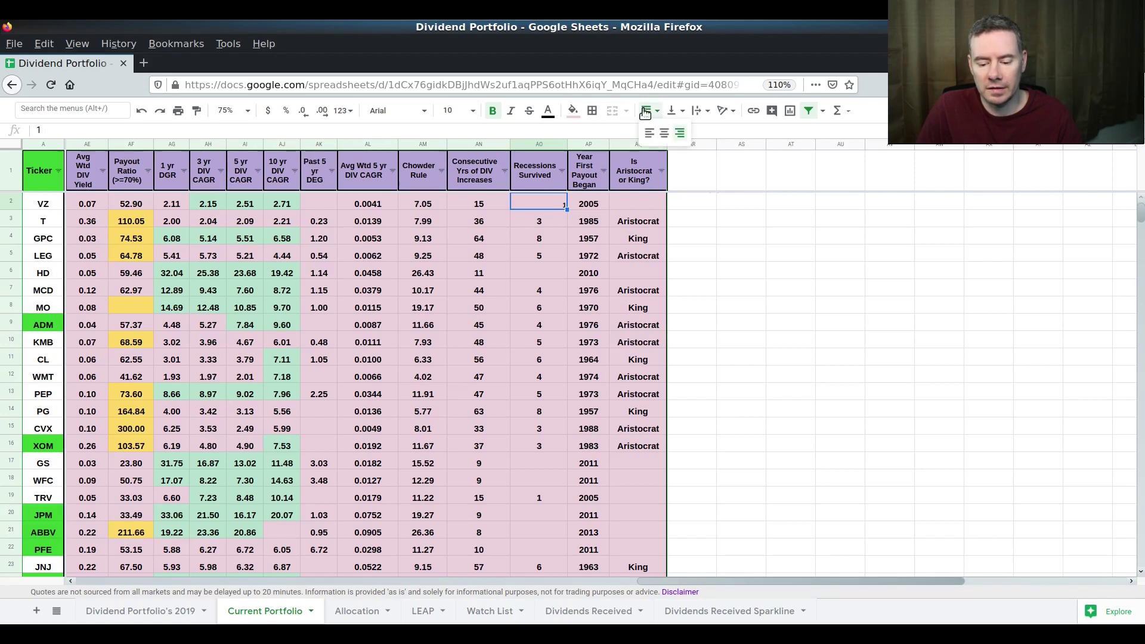
click(663, 133)
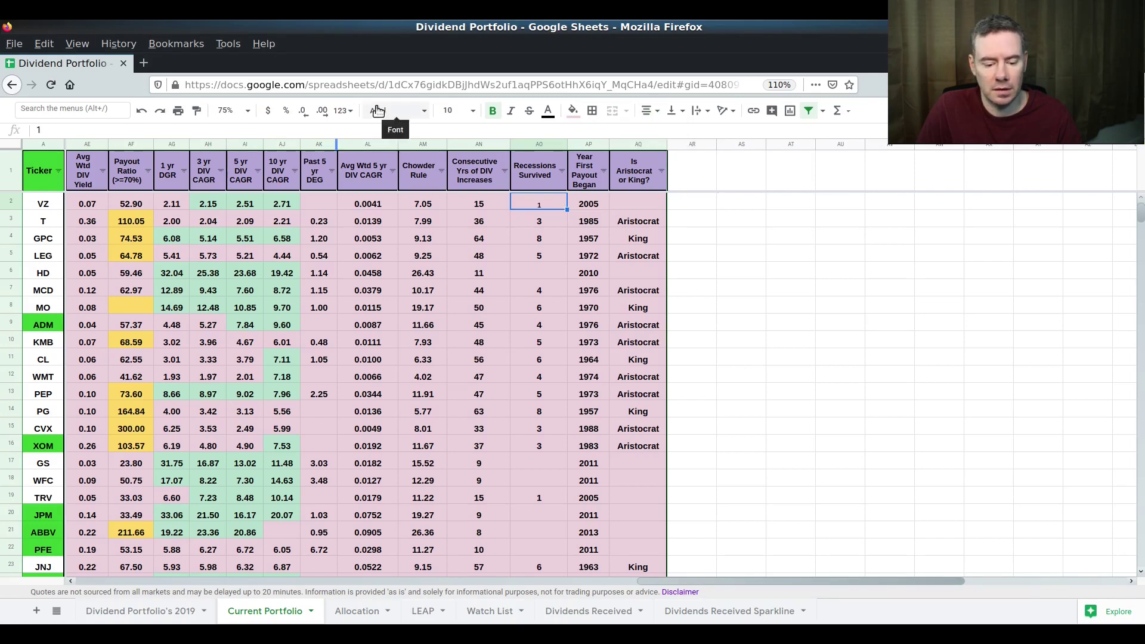
click(456, 111)
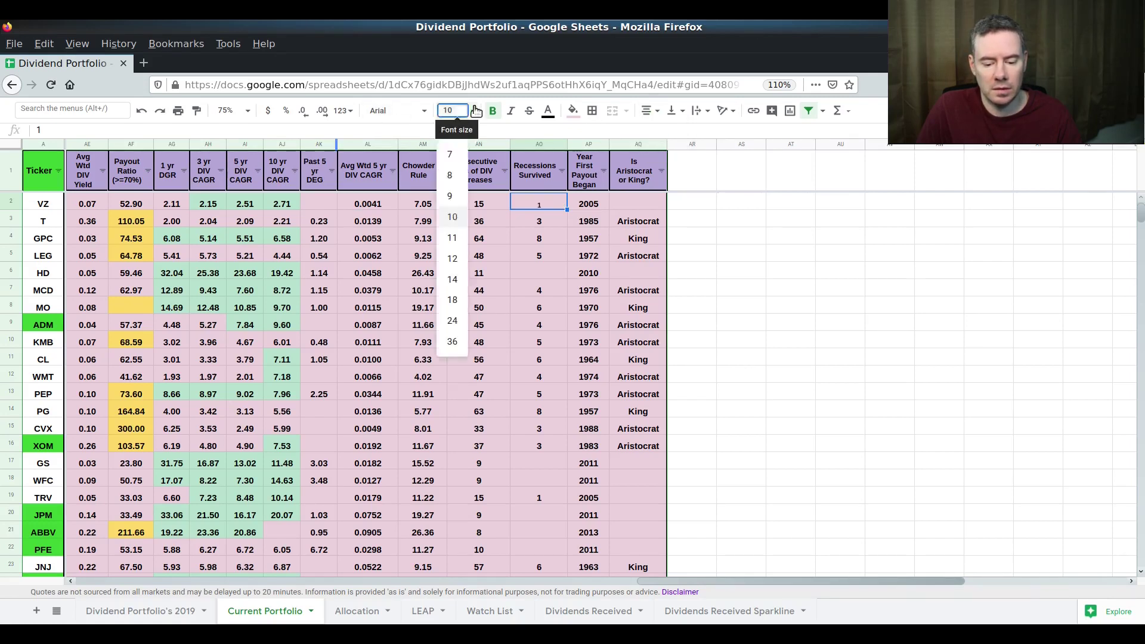
click(452, 258)
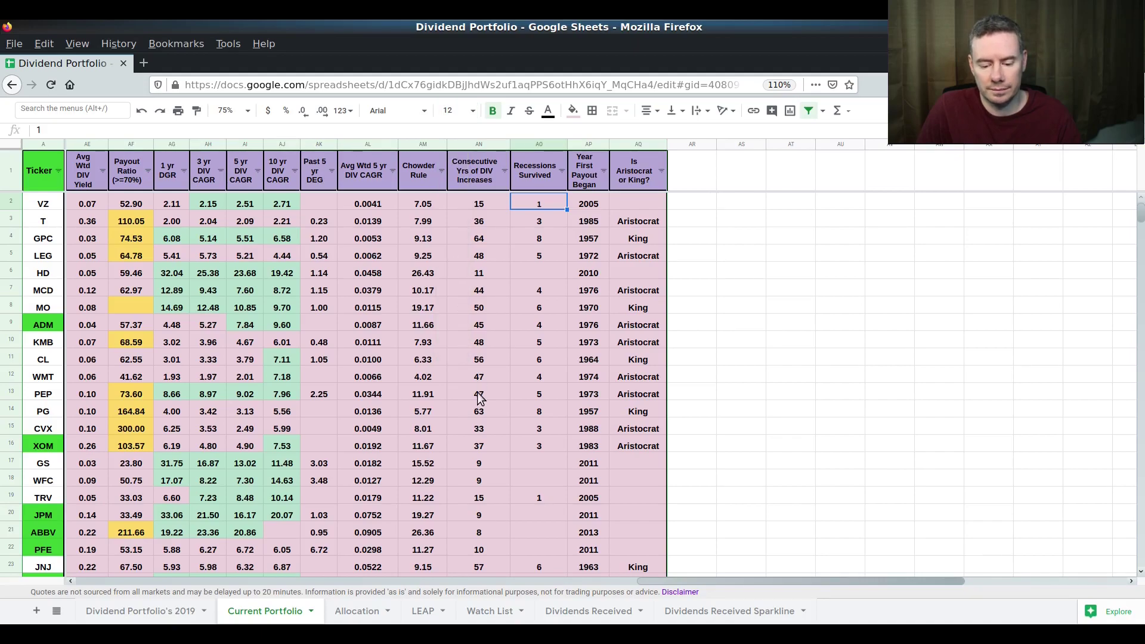
drag(698, 582, 179, 620)
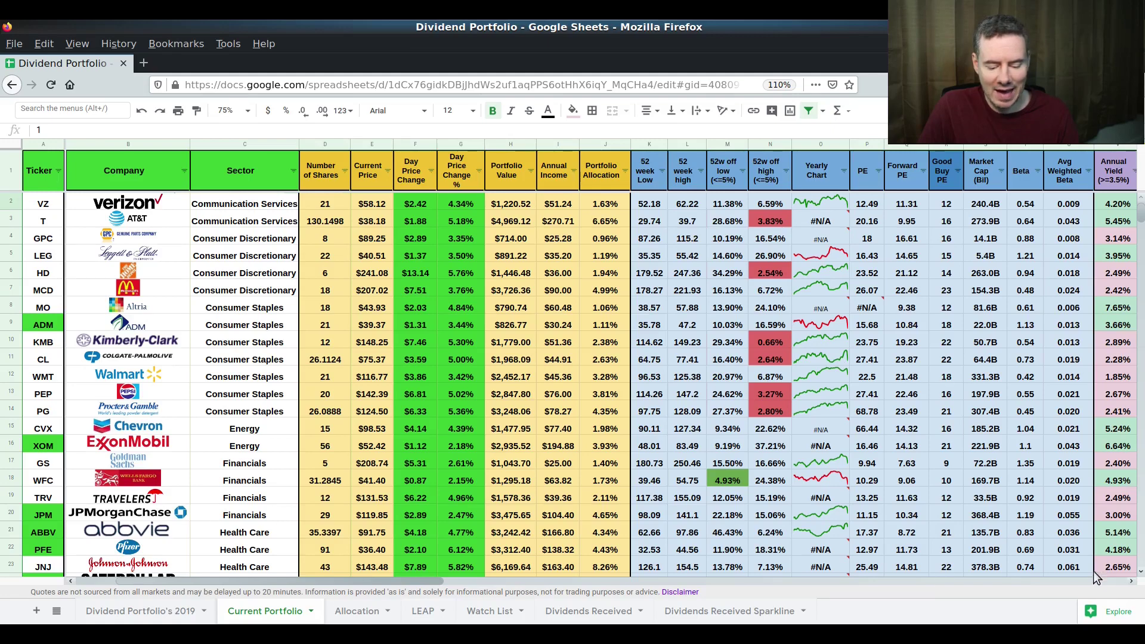
scroll(1139, 574, down, 4)
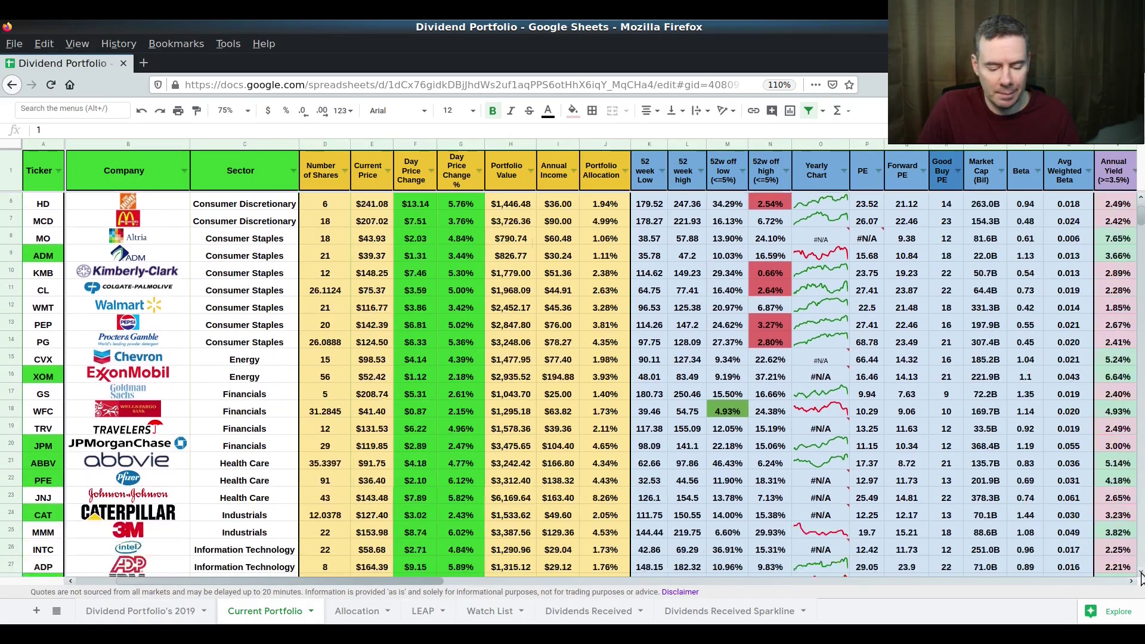
scroll(1139, 574, down, 1)
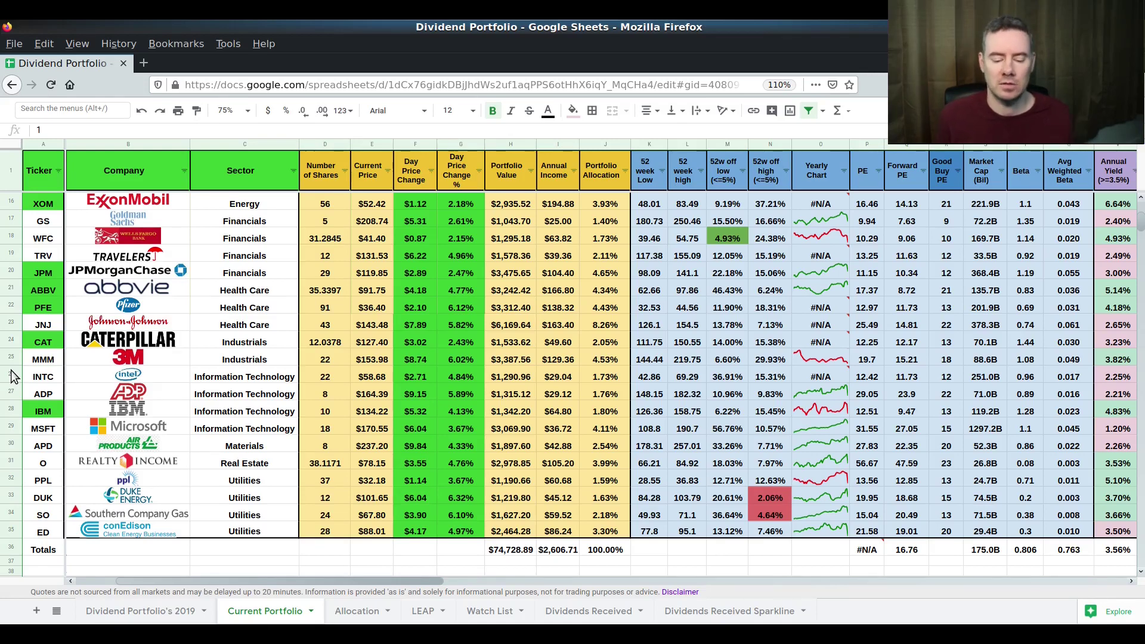
click(11, 411)
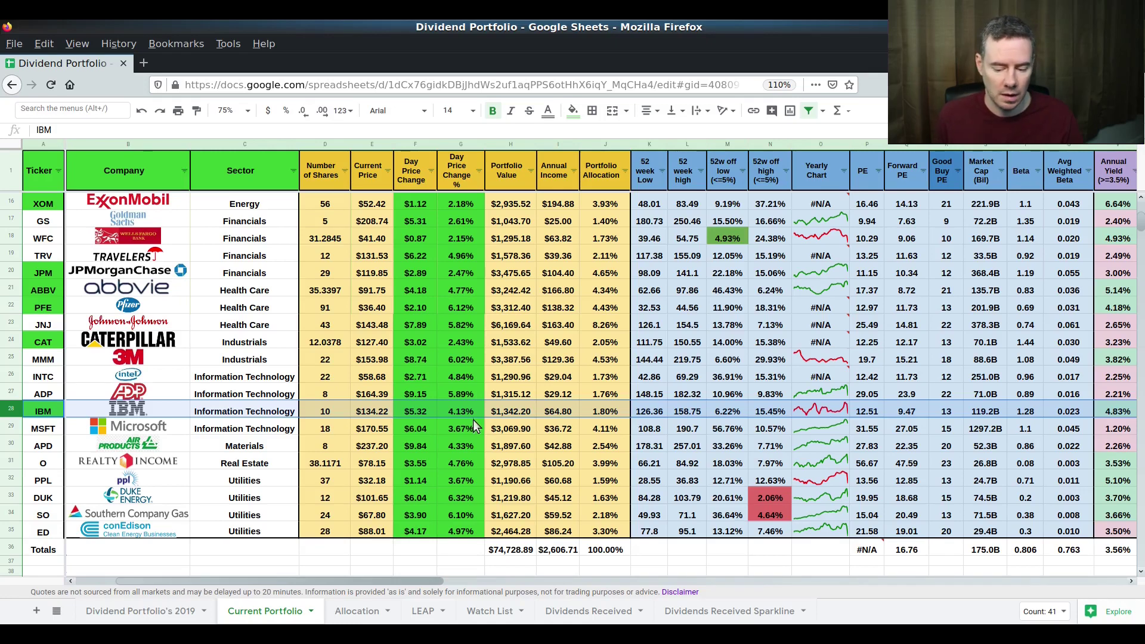
click(13, 373)
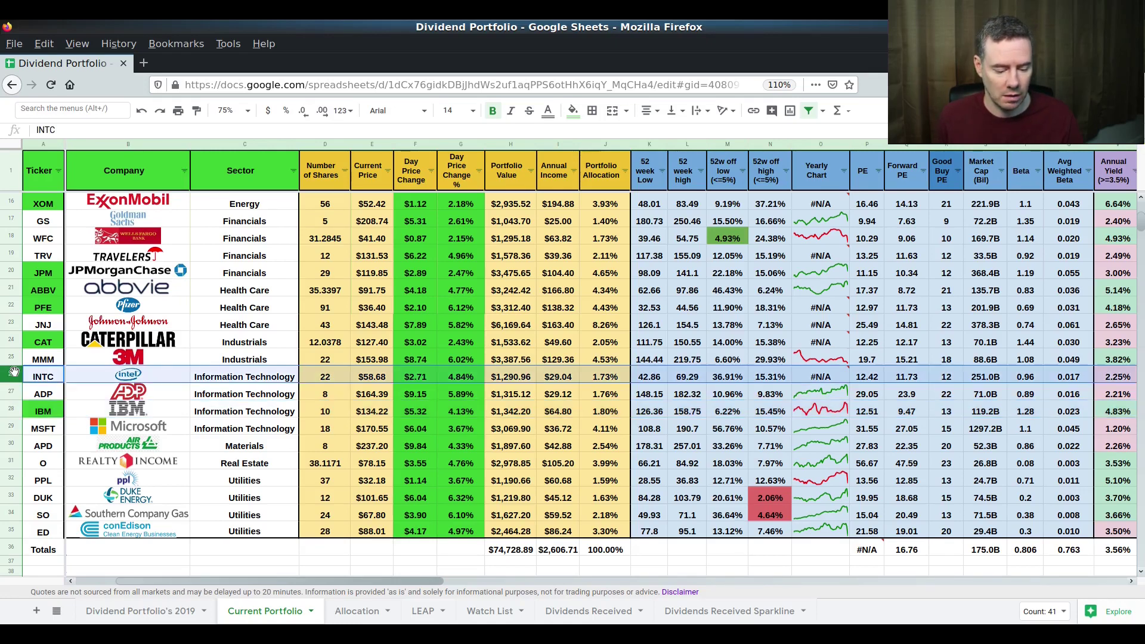
click(12, 411)
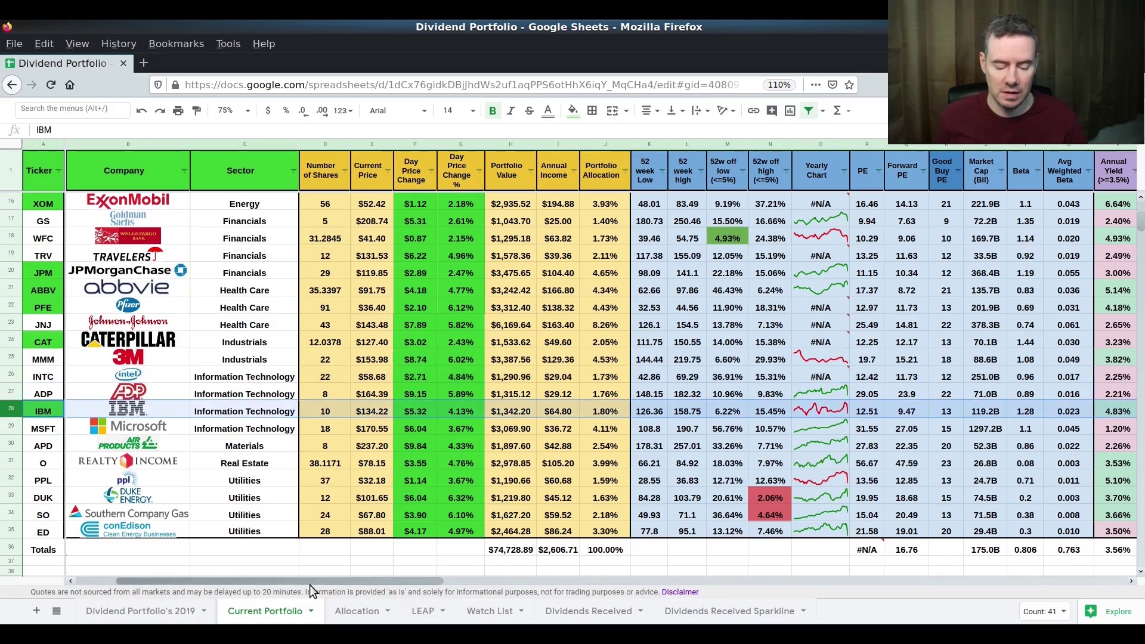
drag(309, 585, 789, 572)
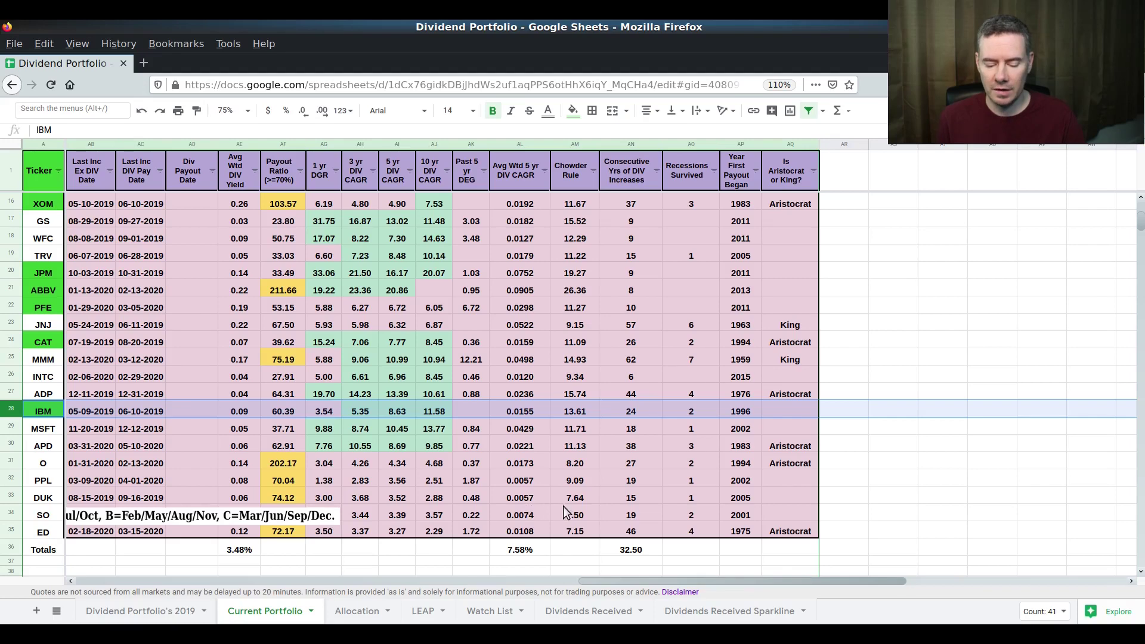
scroll(405, 462, left, 5)
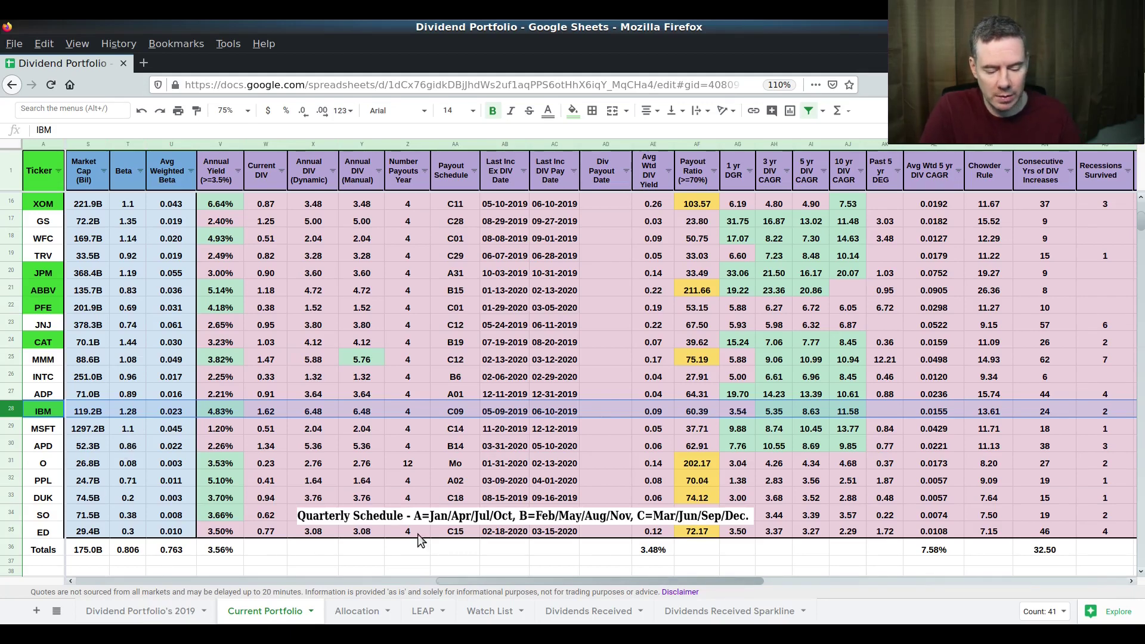
drag(586, 580, 191, 599)
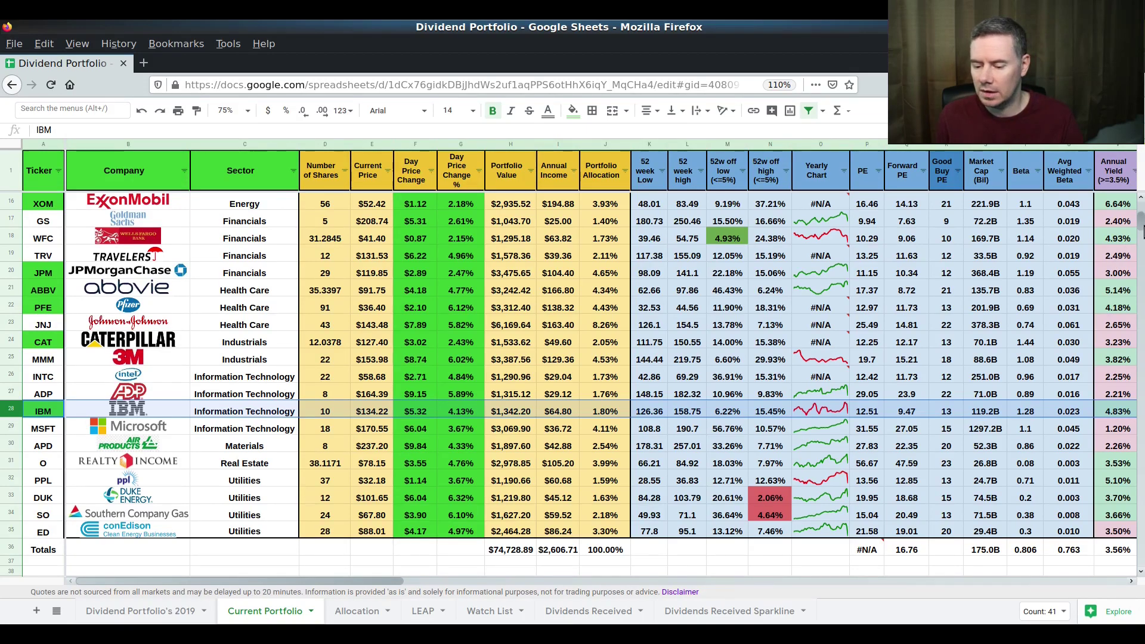
drag(1139, 229, 1139, 206)
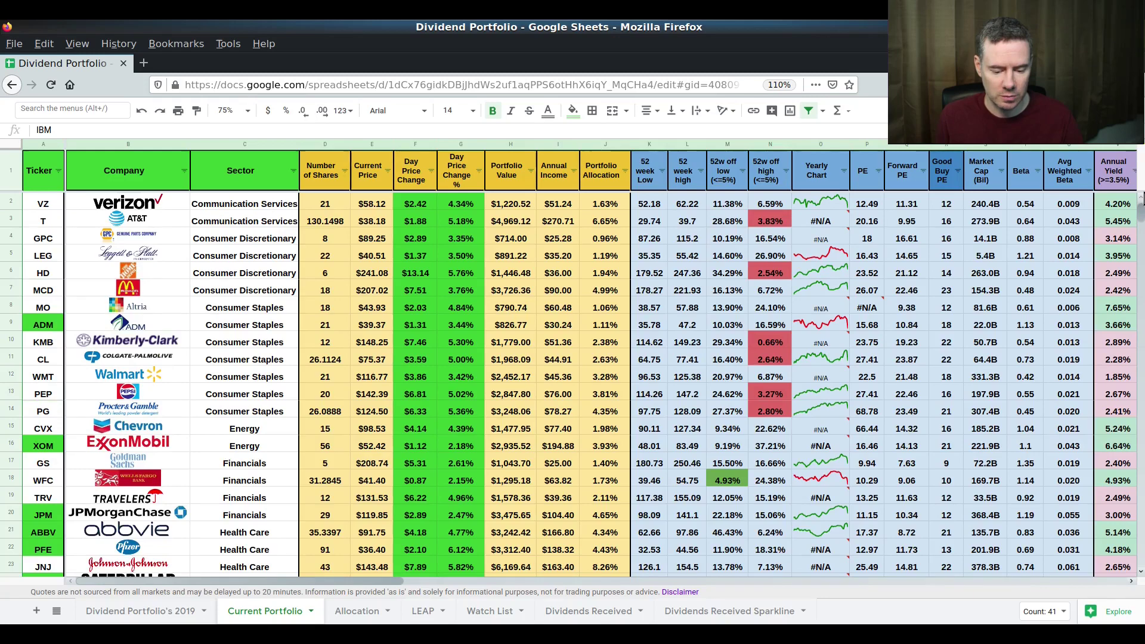
Sort the holdings ascending by Portfolio Value (column H), from GPC's $714.00 up to JNJ's $6,169.64.
drag(1139, 222, 1139, 246)
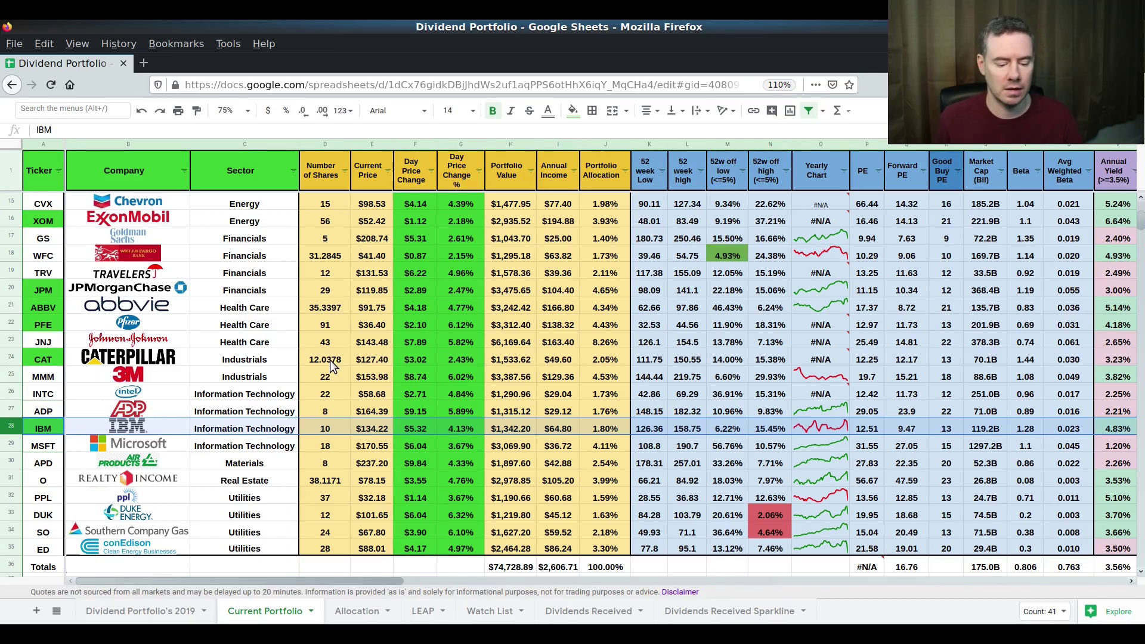
click(530, 172)
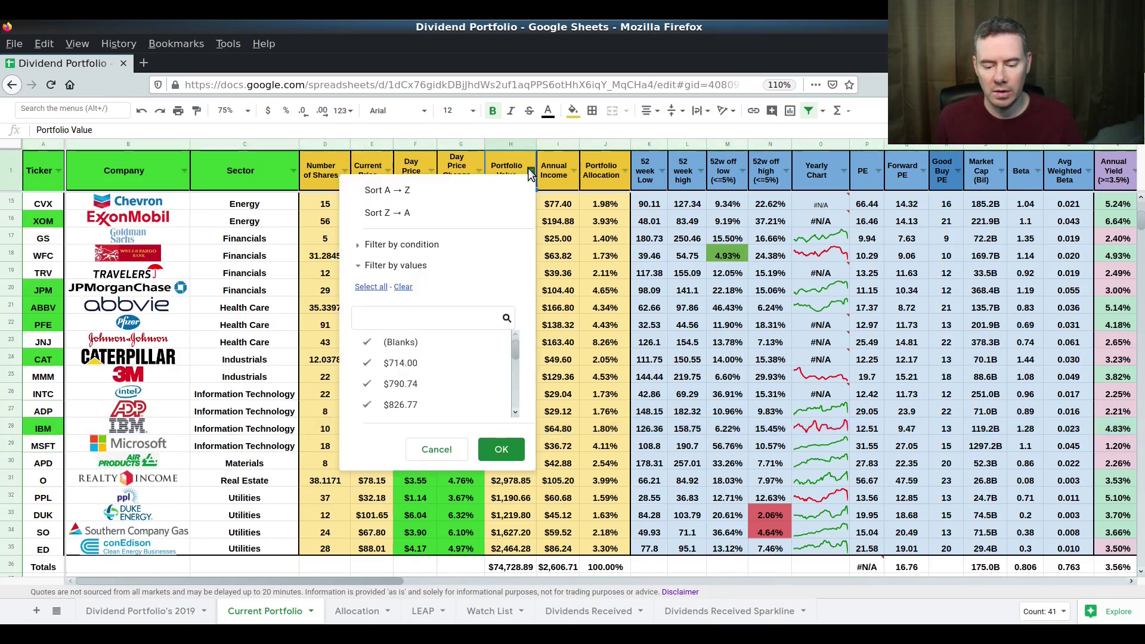
click(444, 189)
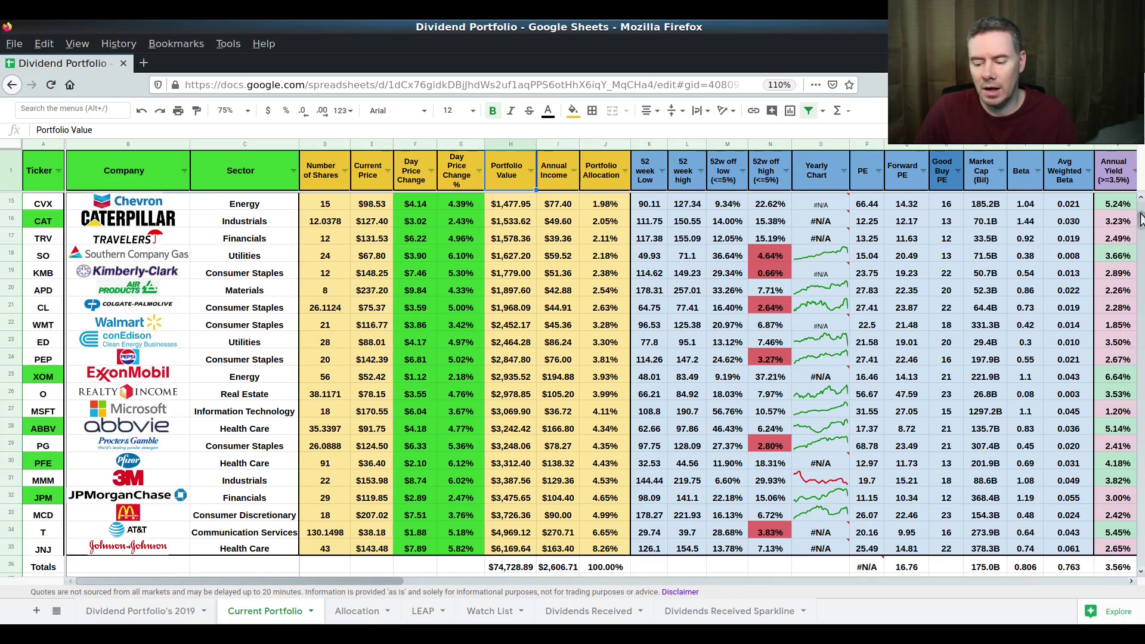
drag(1139, 222, 1140, 175)
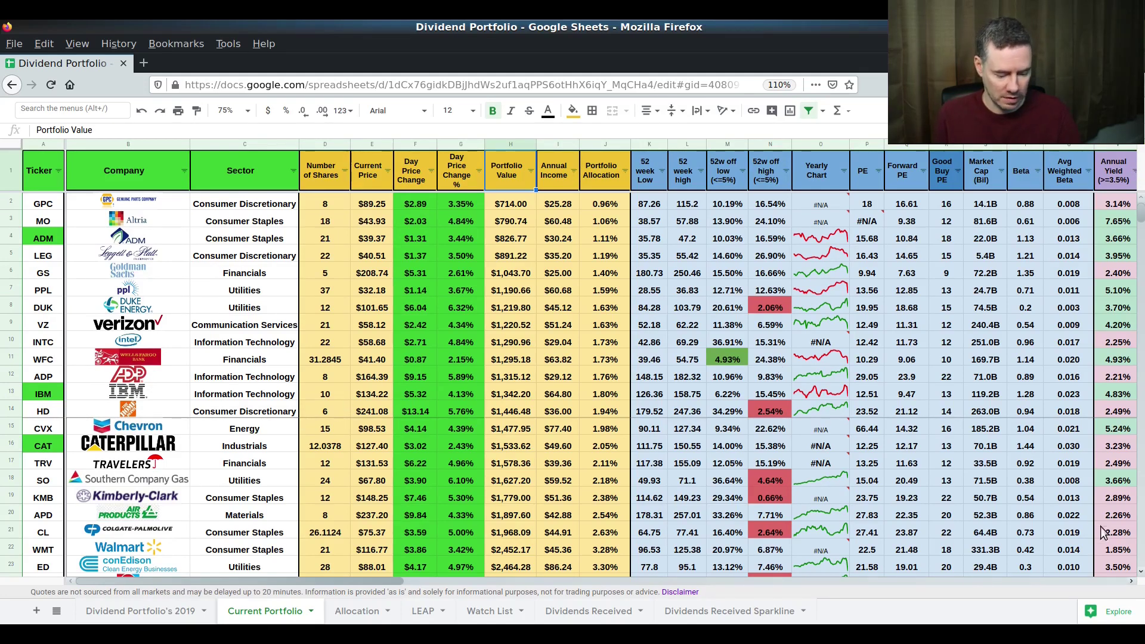
scroll(1139, 571, down, 5)
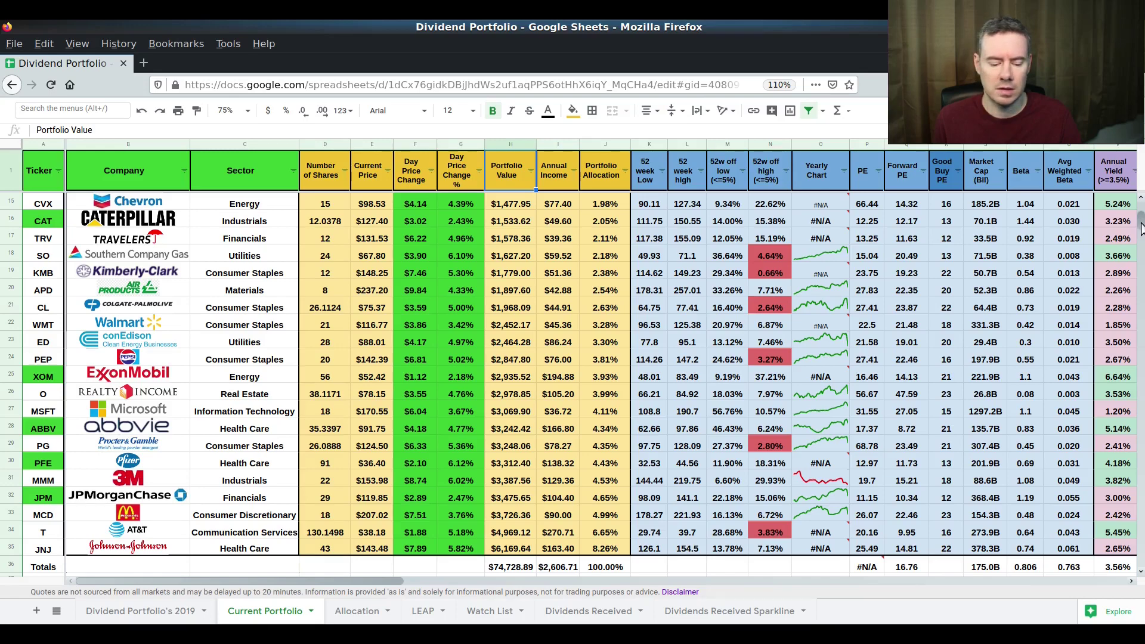
drag(1140, 229, 1141, 177)
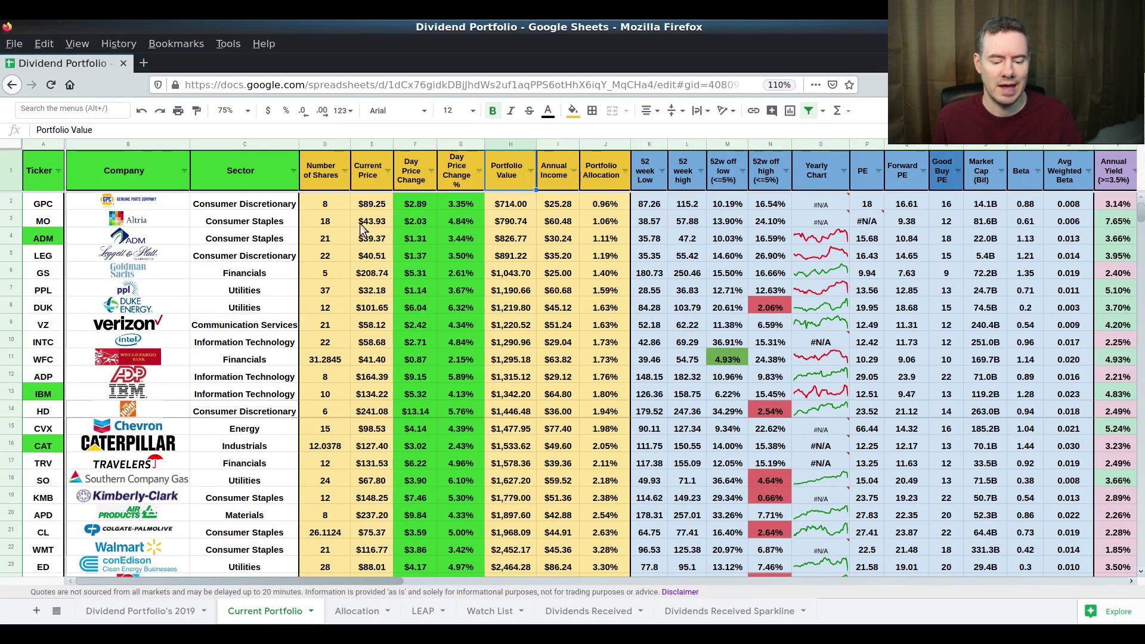
click(292, 171)
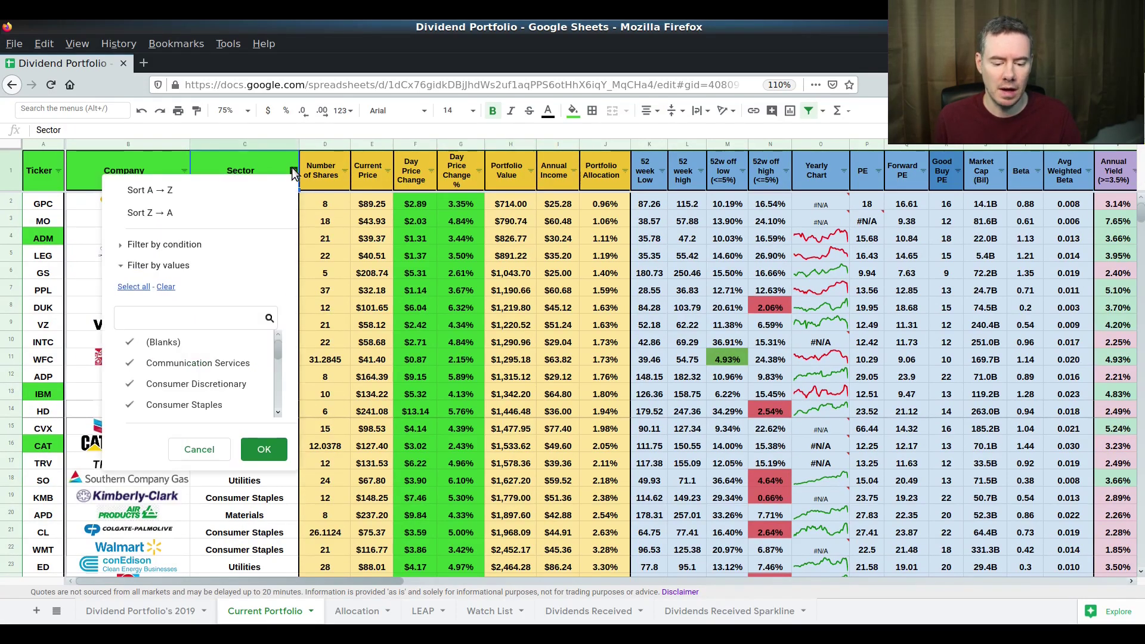
click(220, 191)
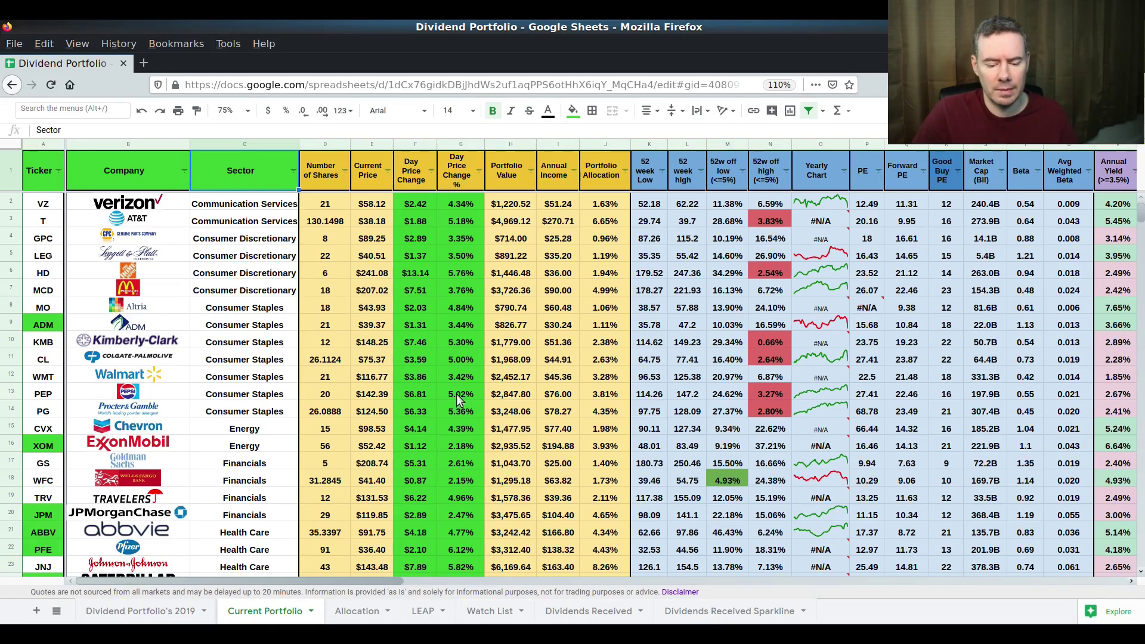
click(532, 172)
click(497, 185)
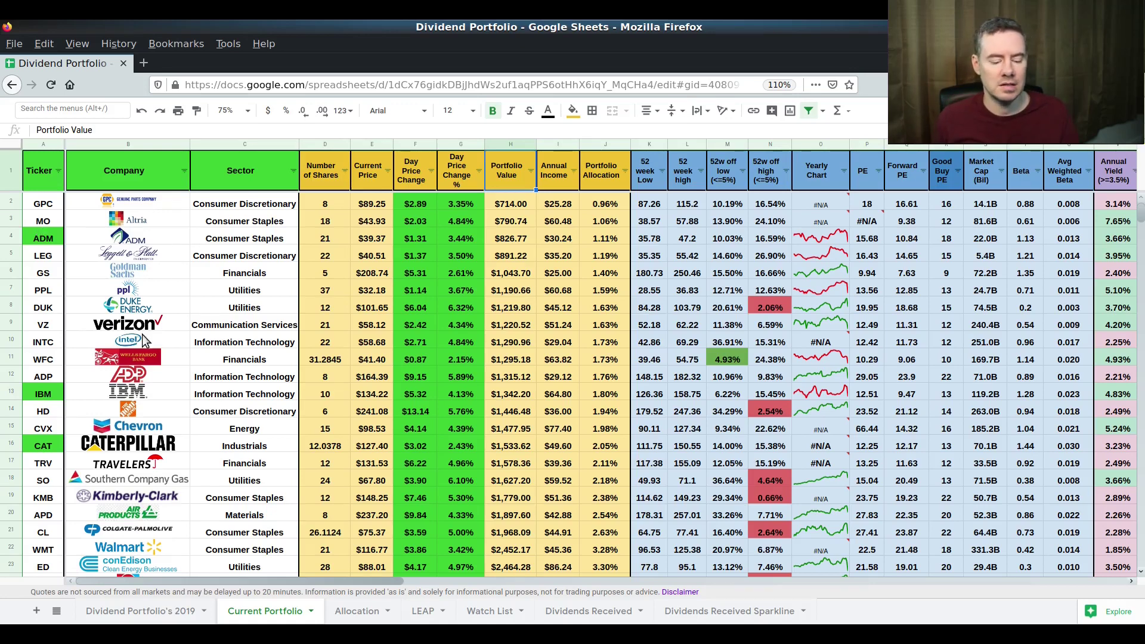
click(9, 464)
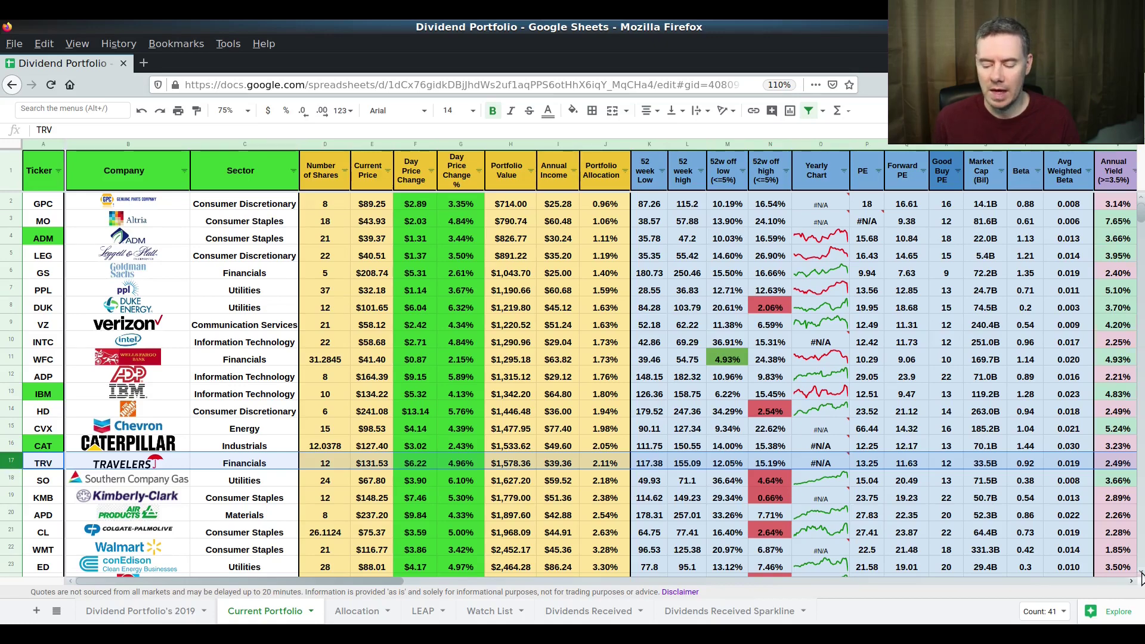
Drag the Quarterly Schedule text box below the Totals row so it no longer covers the T row.
scroll(1141, 574, down, 5)
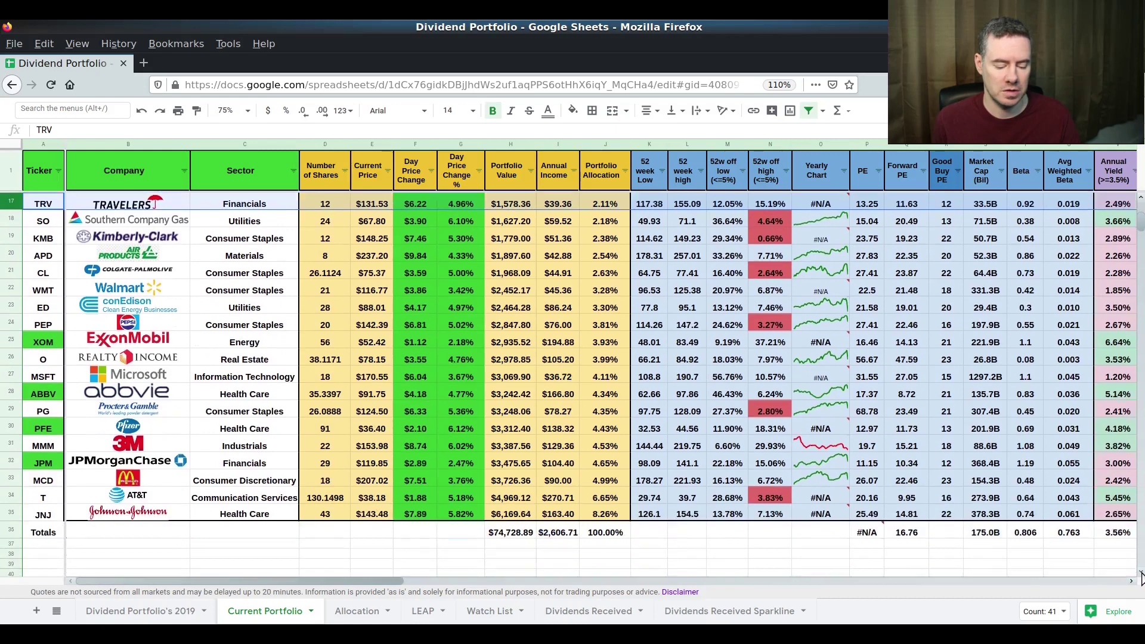
scroll(1141, 575, down, 1)
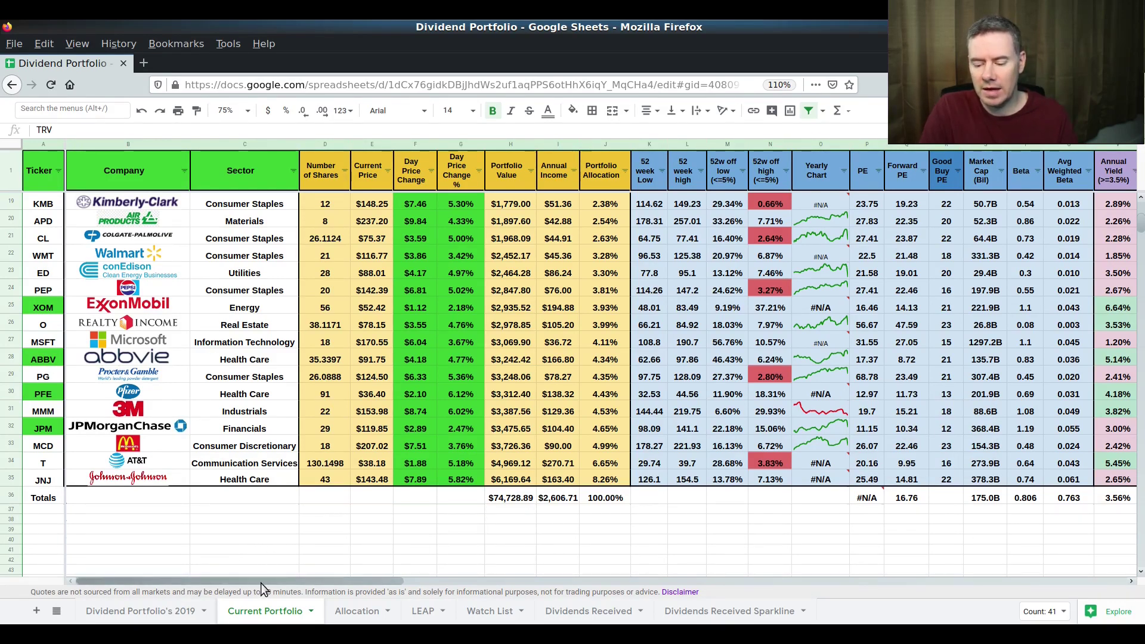
drag(260, 582, 507, 551)
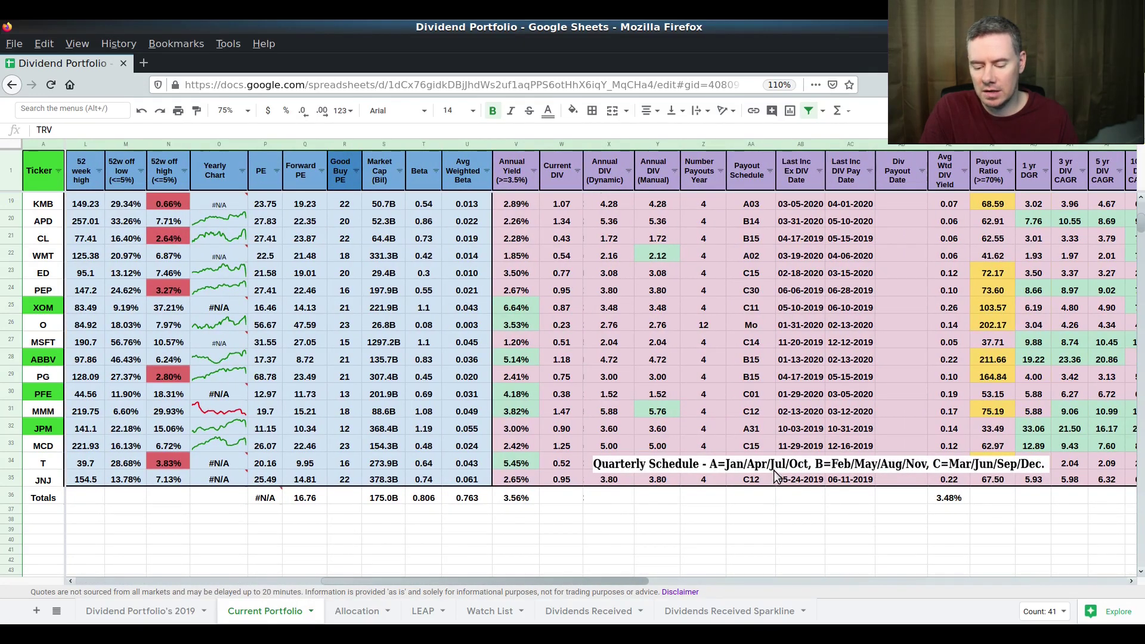
drag(774, 464, 773, 527)
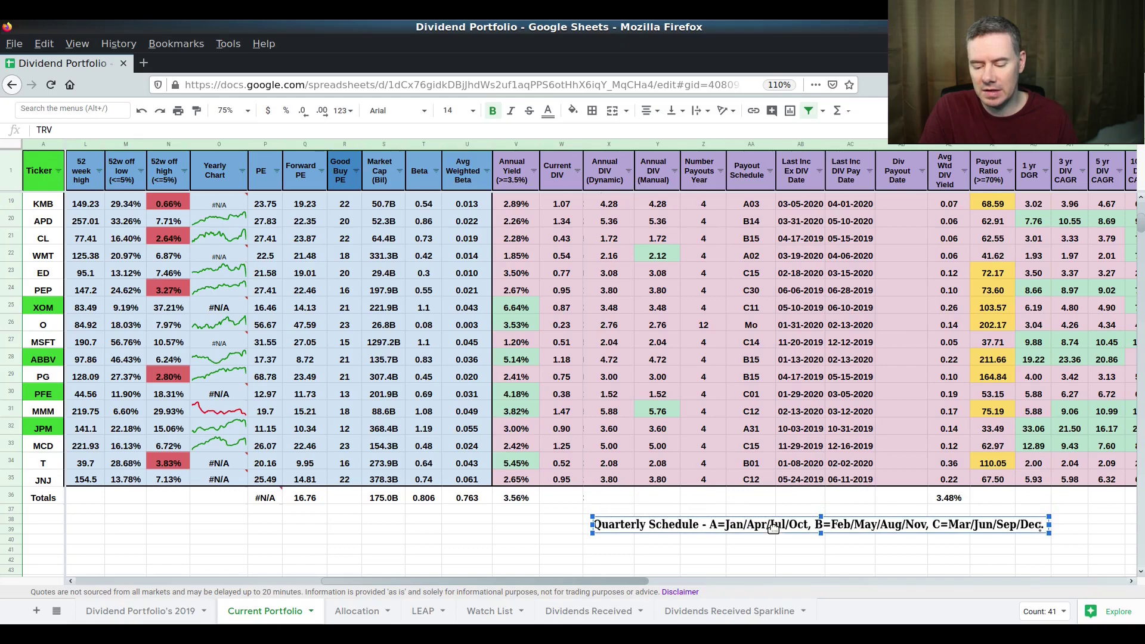
click(524, 540)
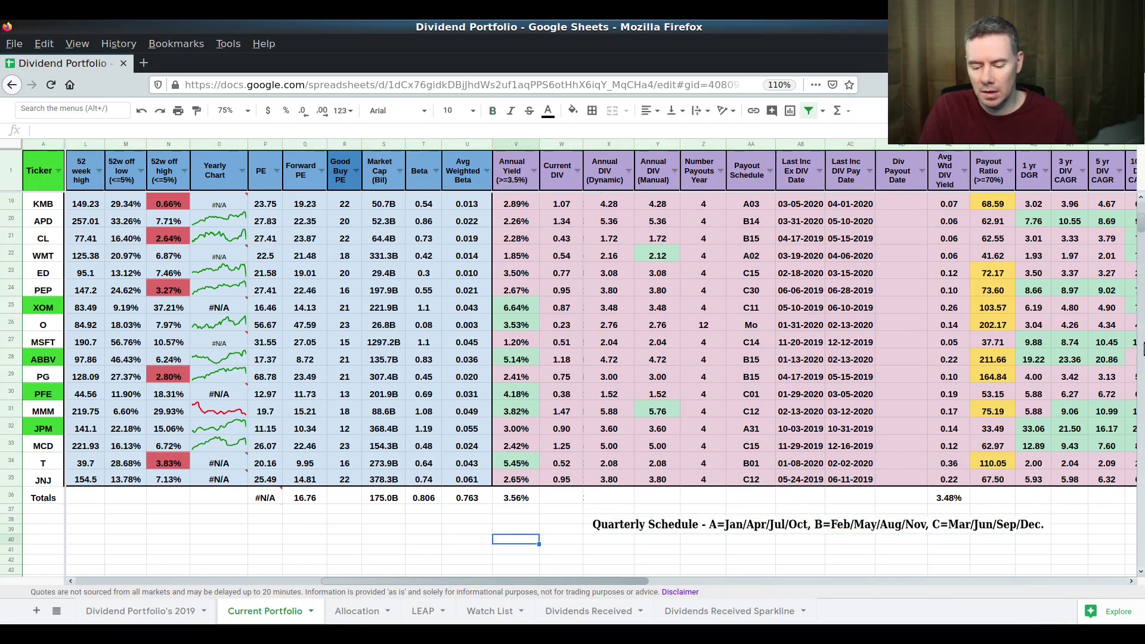
scroll(1140, 226, up, 5)
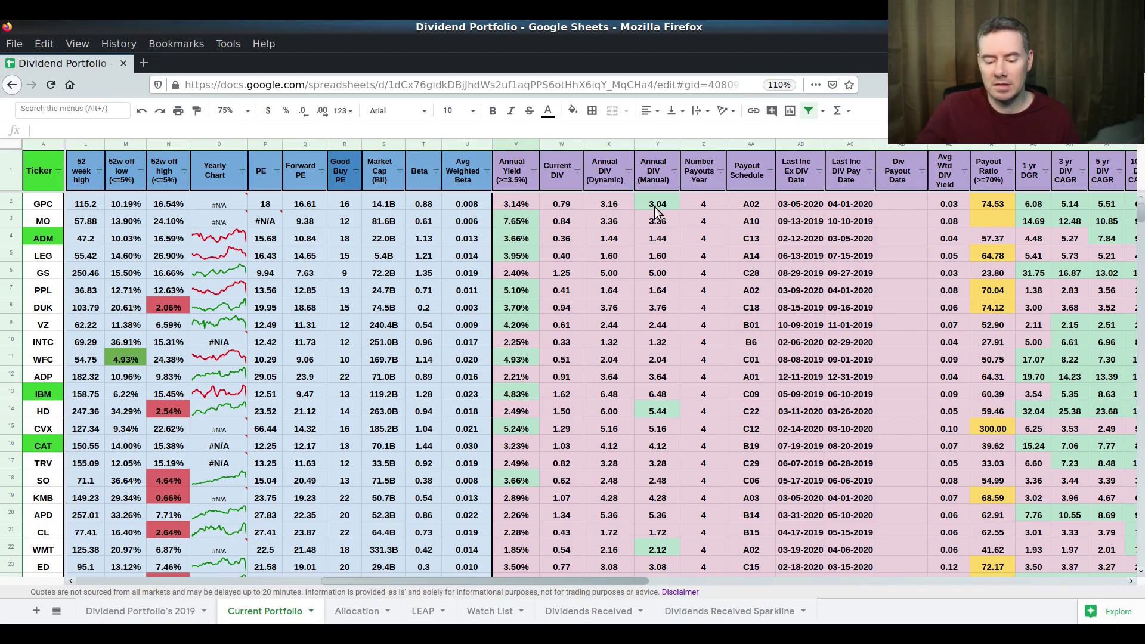
click(656, 209)
Enter manual annual dividends for GPC (3.17, corrected to 3.16), HD 6.00 and WMT 2.16.
text(3.17)
key(Return)
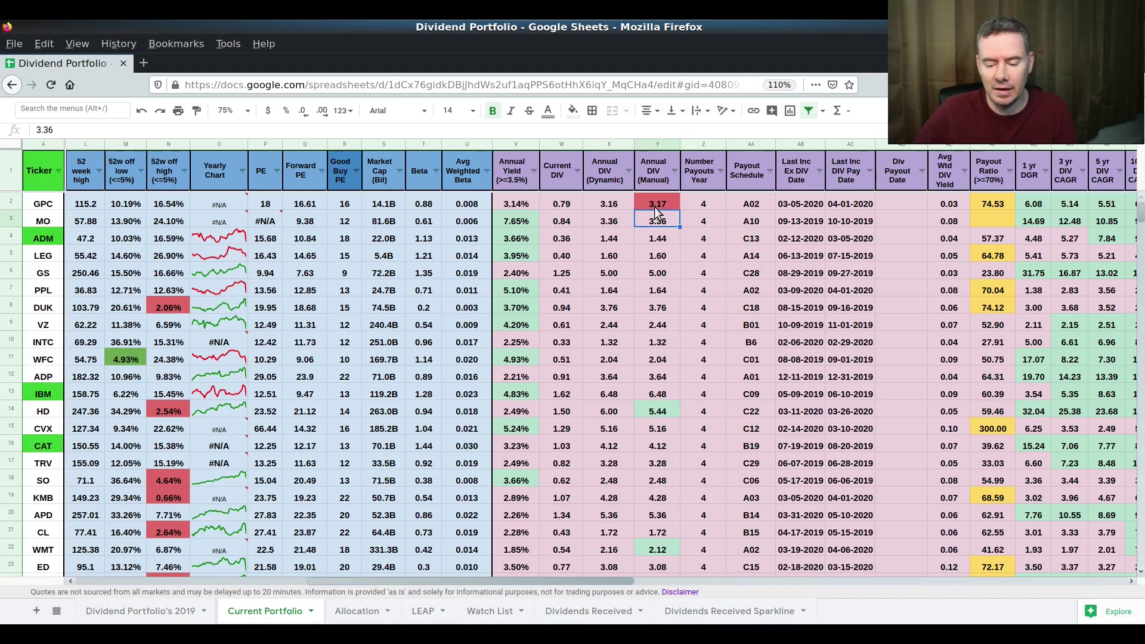
click(654, 206)
text(3)
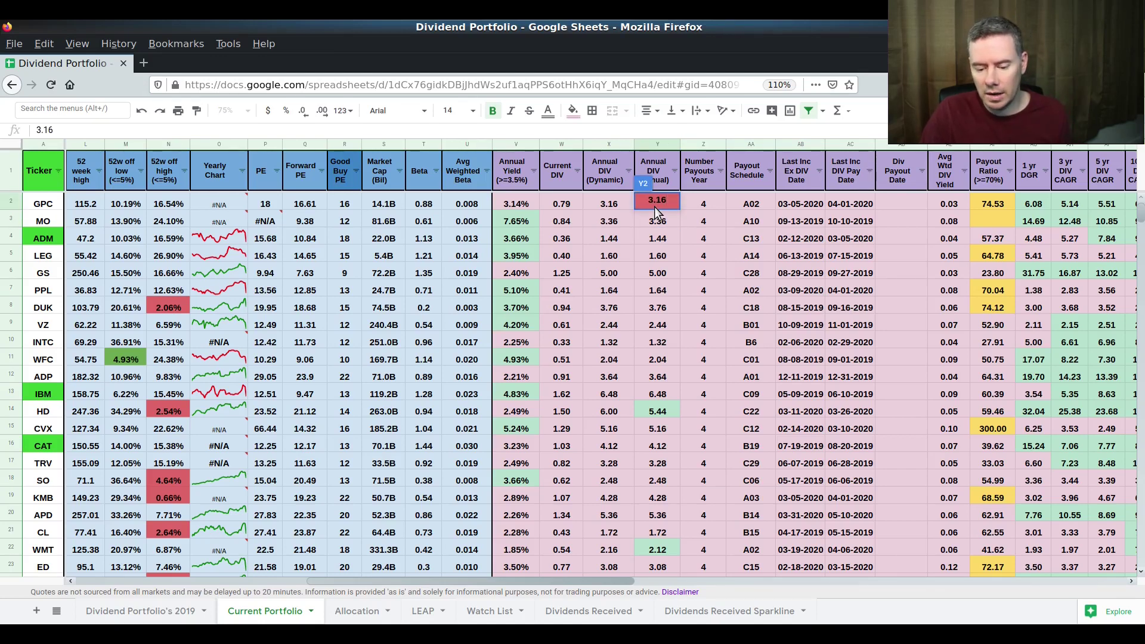
key(Return)
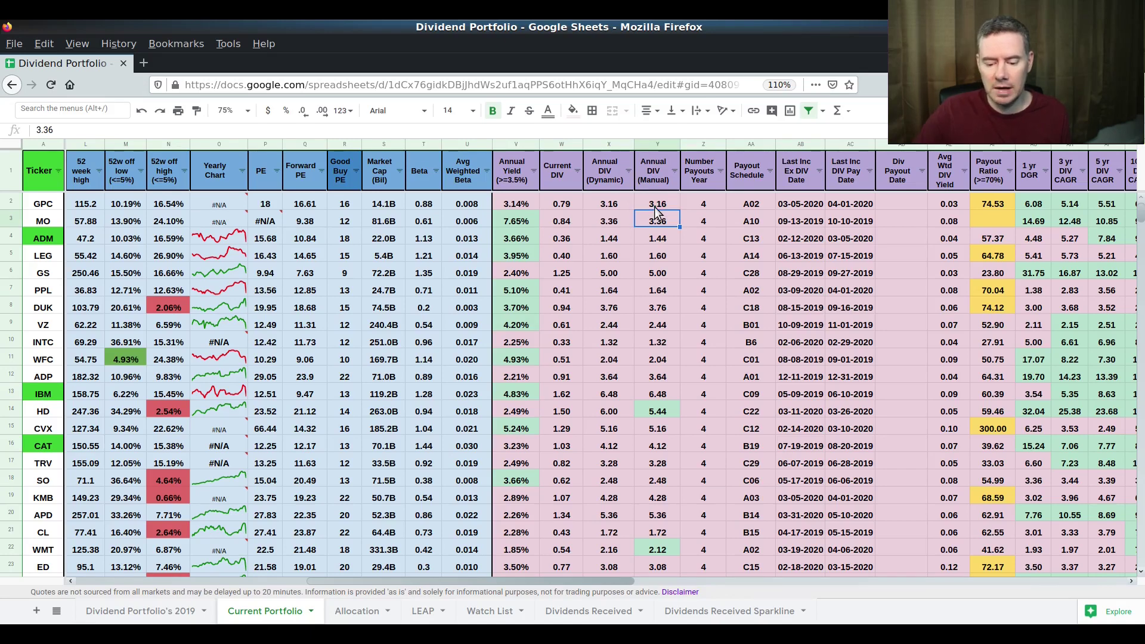
click(642, 408)
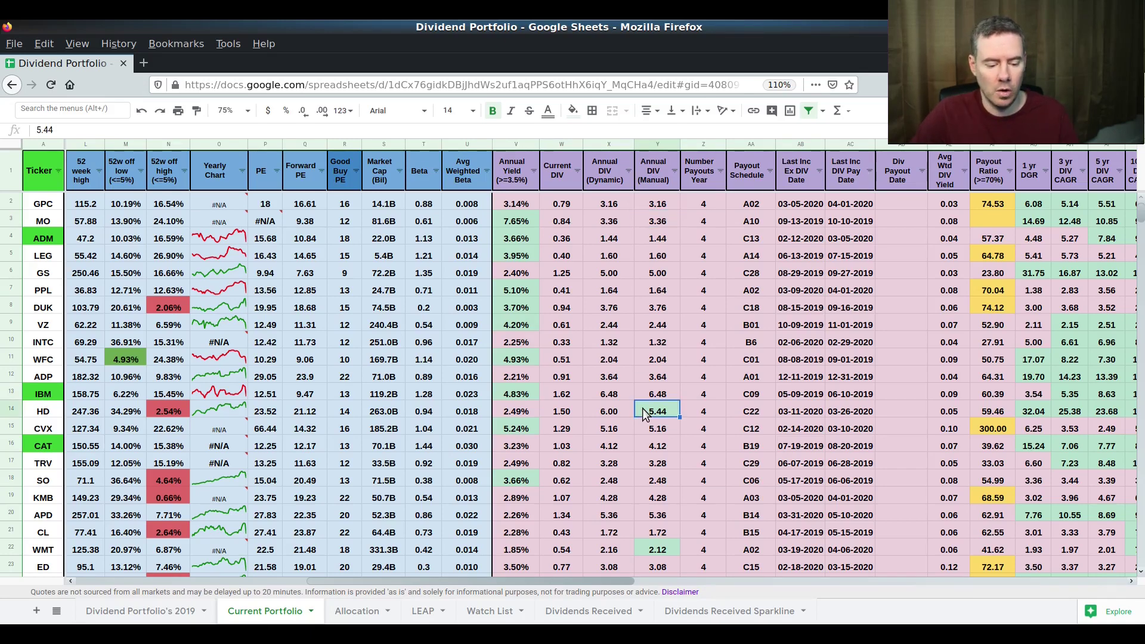
text(6.00)
key(Return)
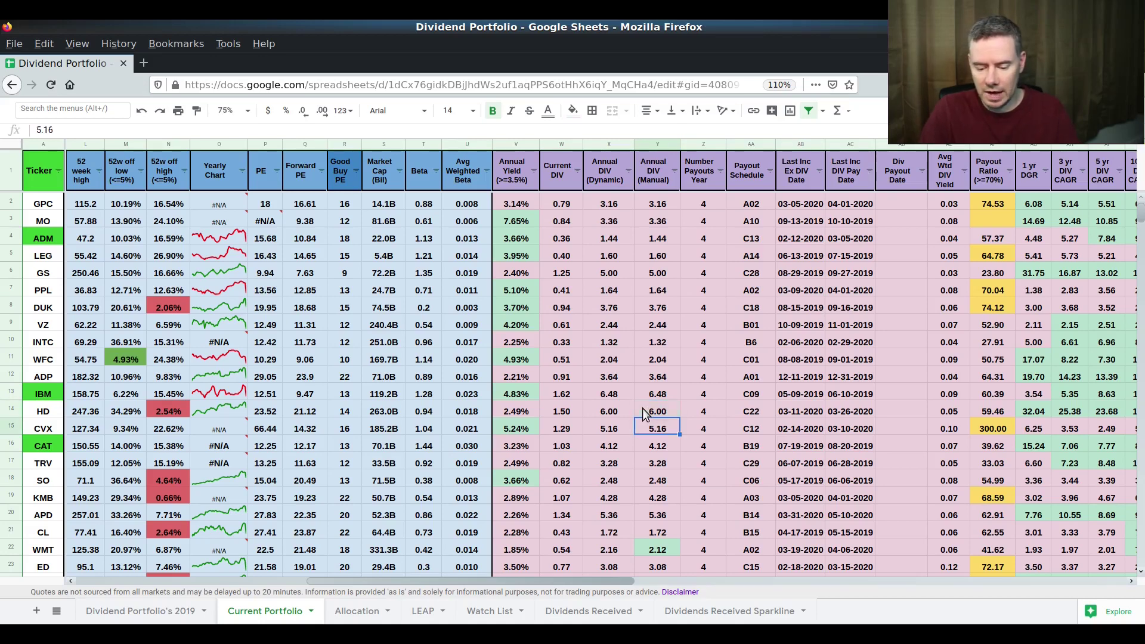
click(656, 550)
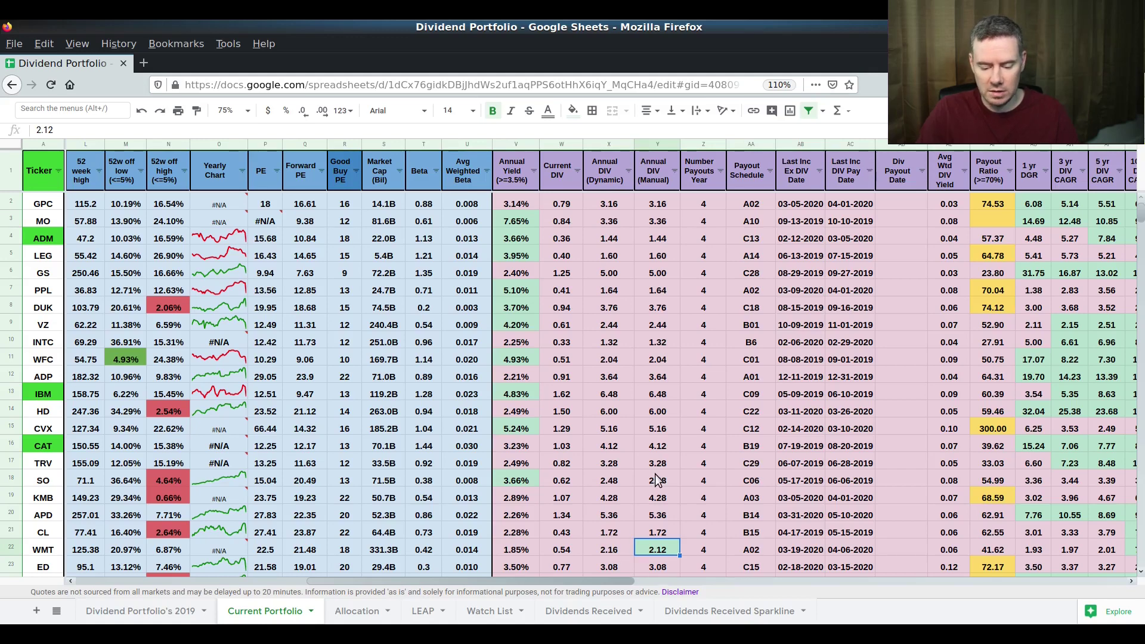
text(2.16)
key(Return)
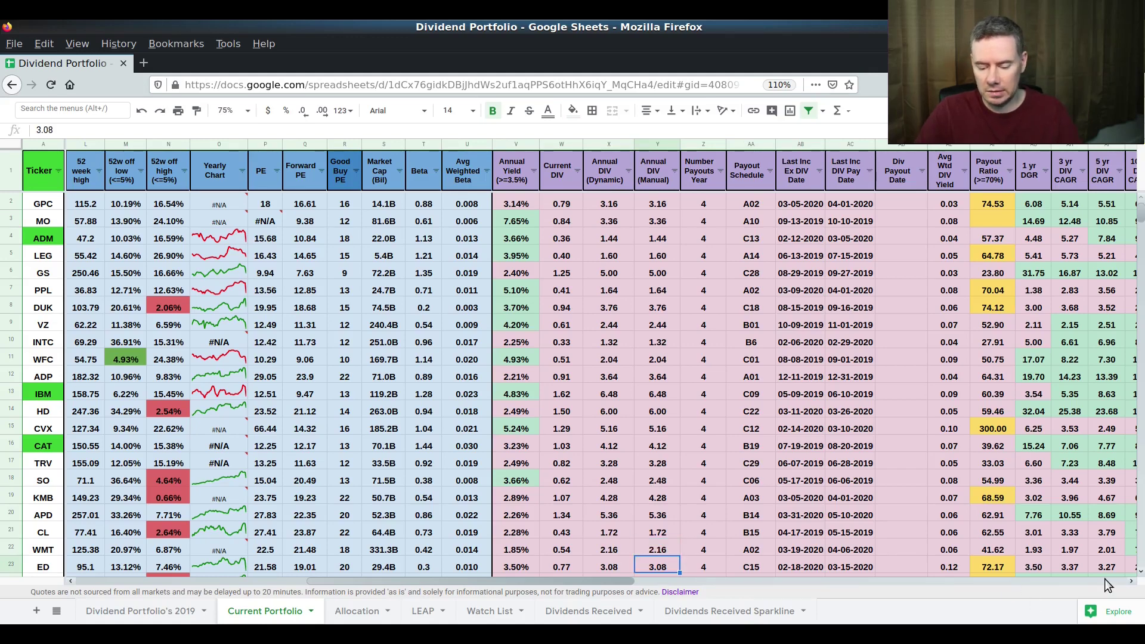
Change MMM's manual annual dividend in Y31 from 5.76 to 5.88.
scroll(903, 469, down, 5)
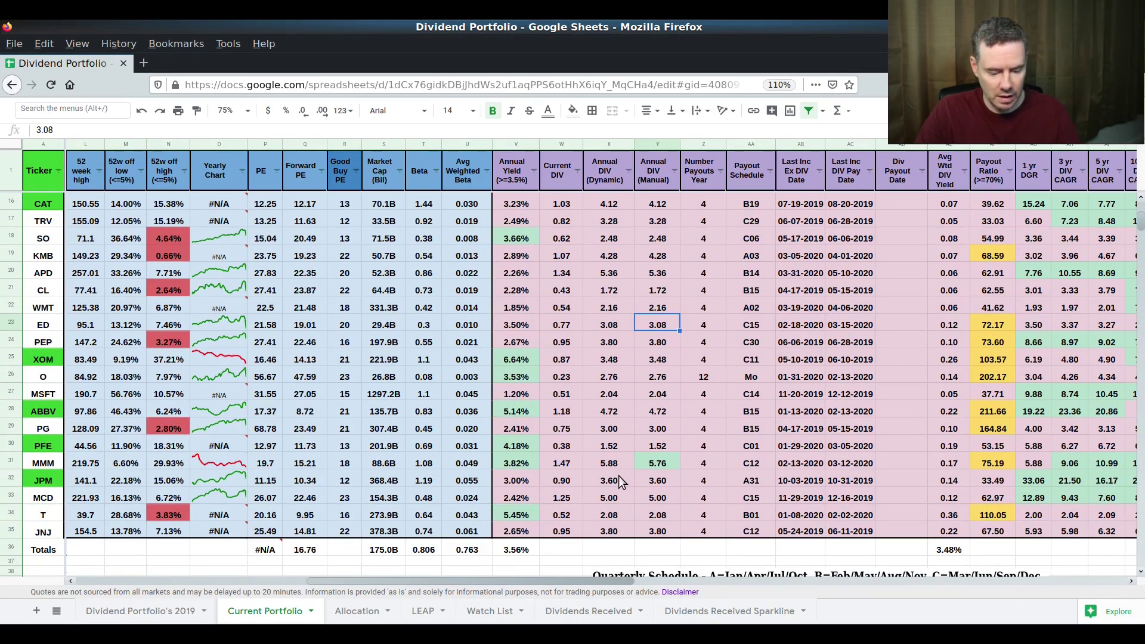
click(659, 463)
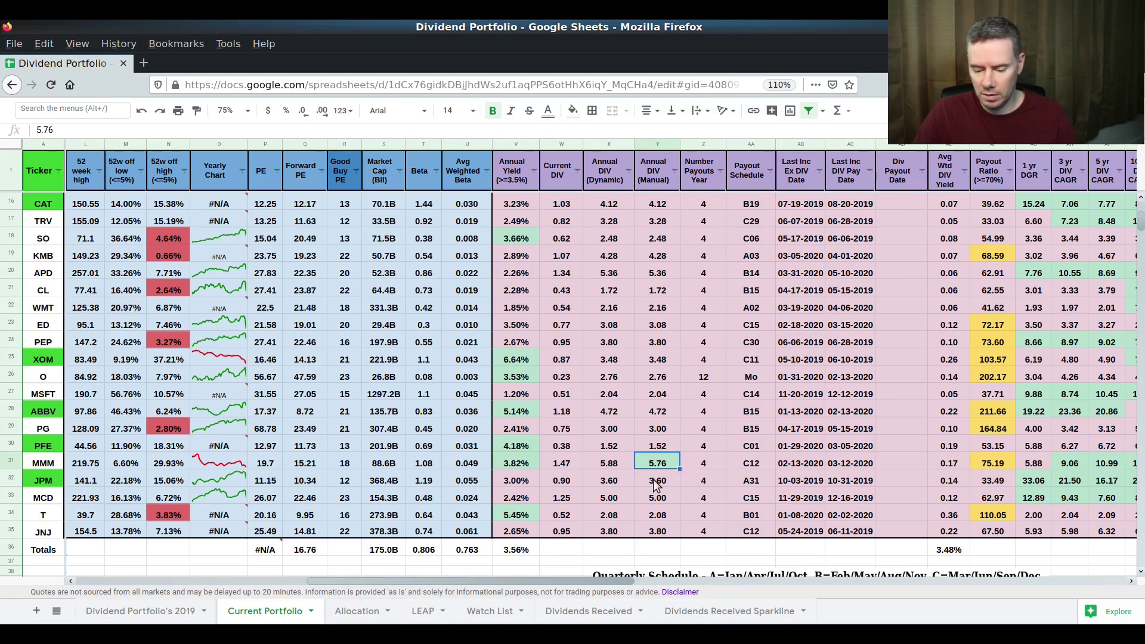
text(5.88)
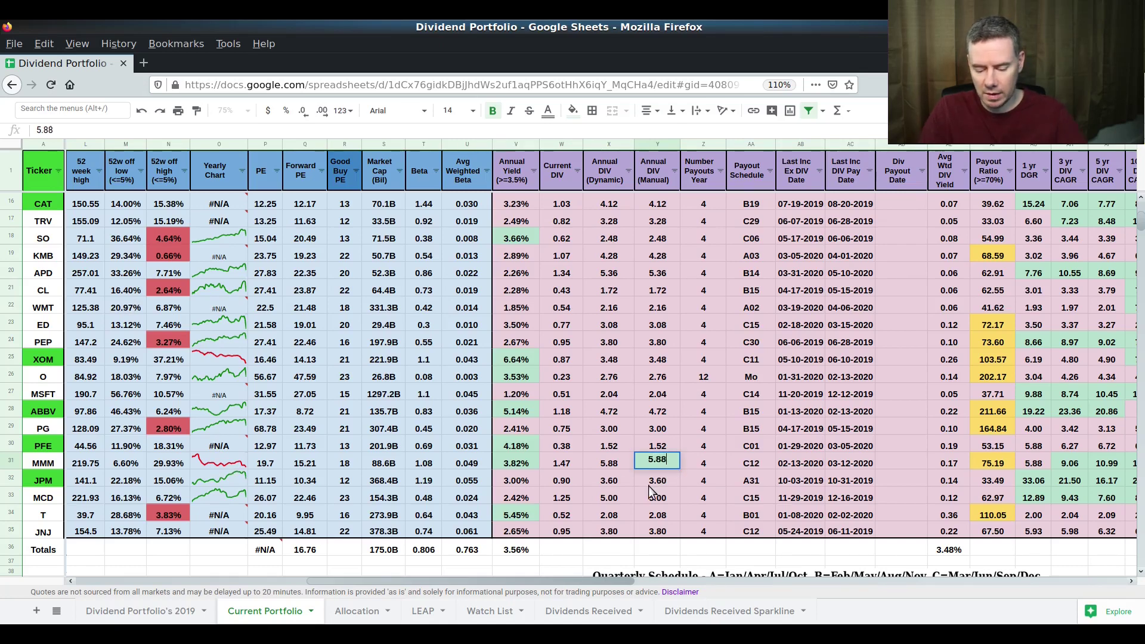
key(Return)
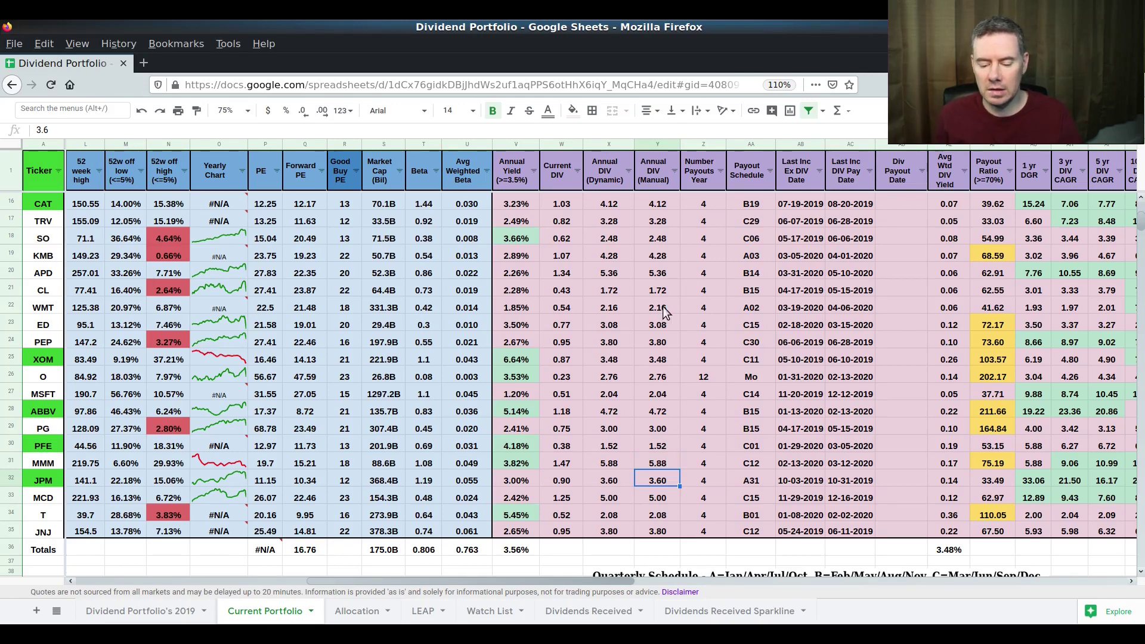
scroll(413, 396, left, 10)
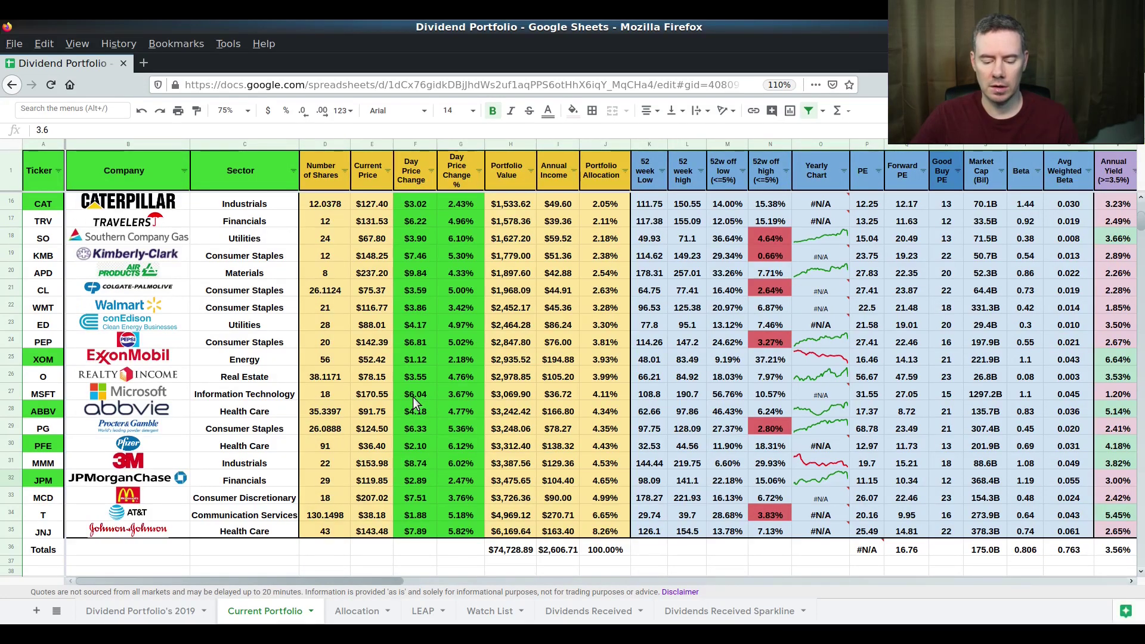
Switch to the Allocation sheet showing the Portfolio Sector % Weight pie chart.
click(365, 615)
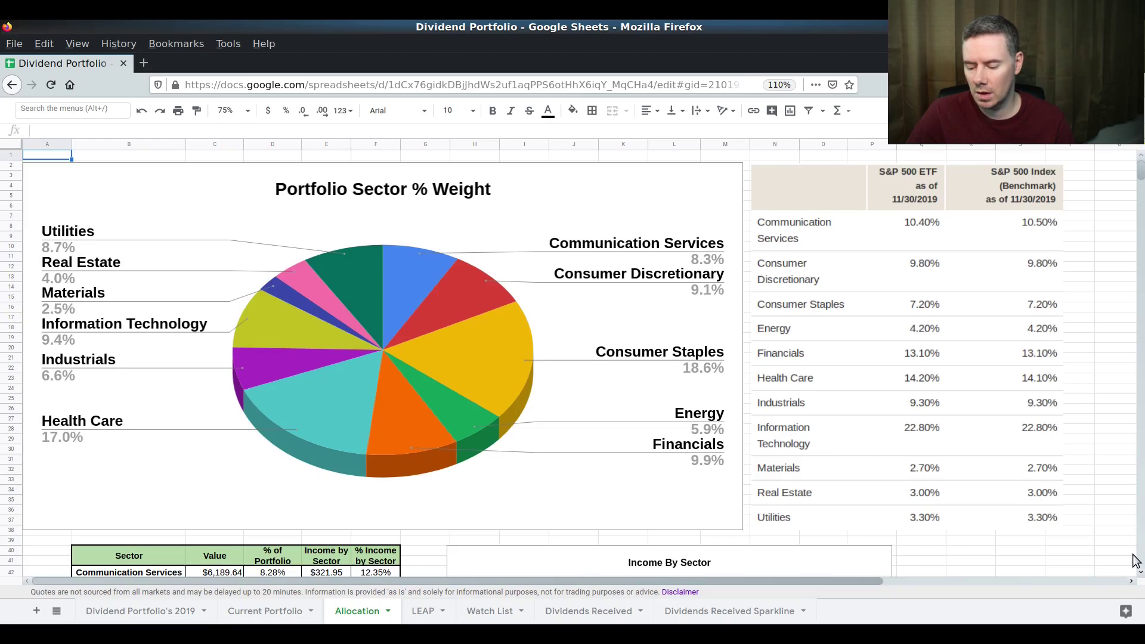
scroll(1141, 574, down, 5)
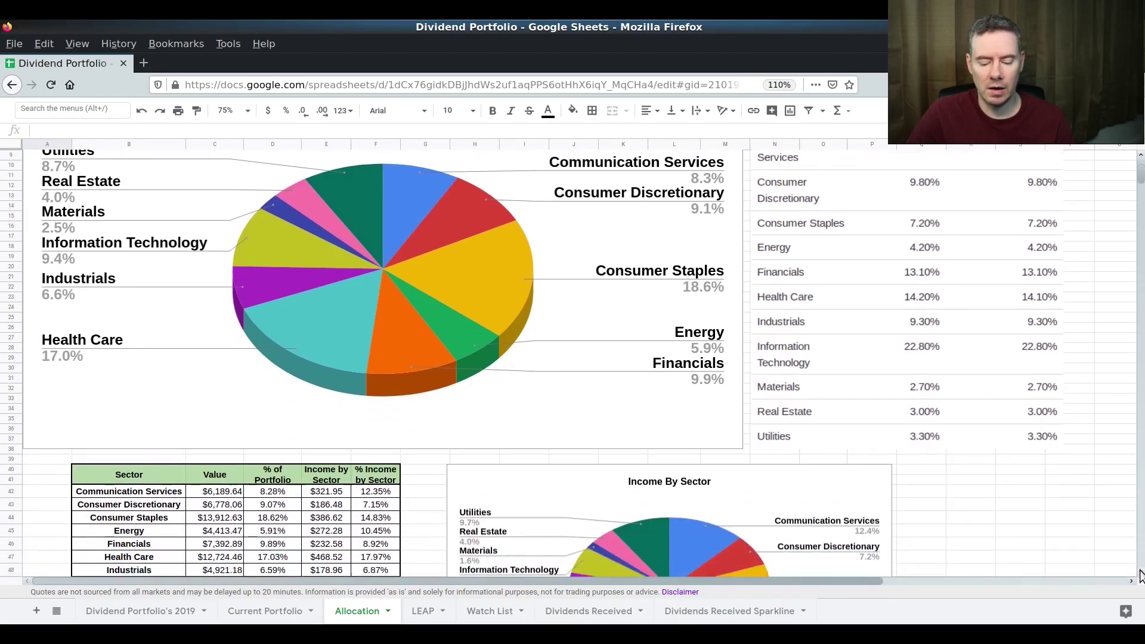
Review the Income By Sector chart, return to Current Portfolio, then switch to the Schwab history window.
scroll(1140, 574, down, 2)
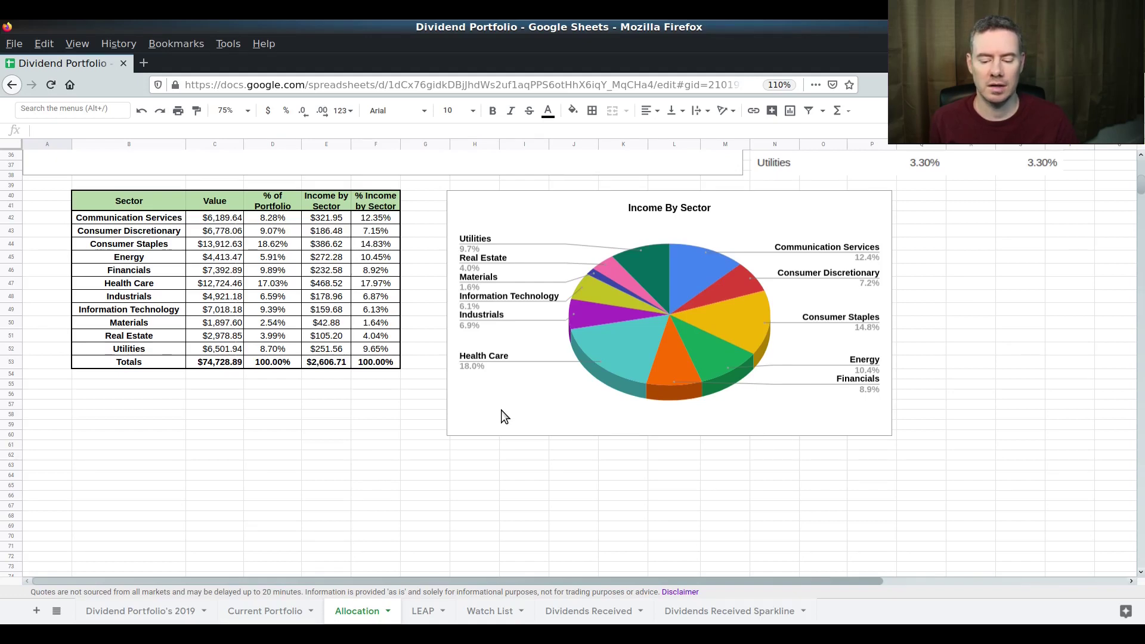
key(ctrl+shift+Page_Up)
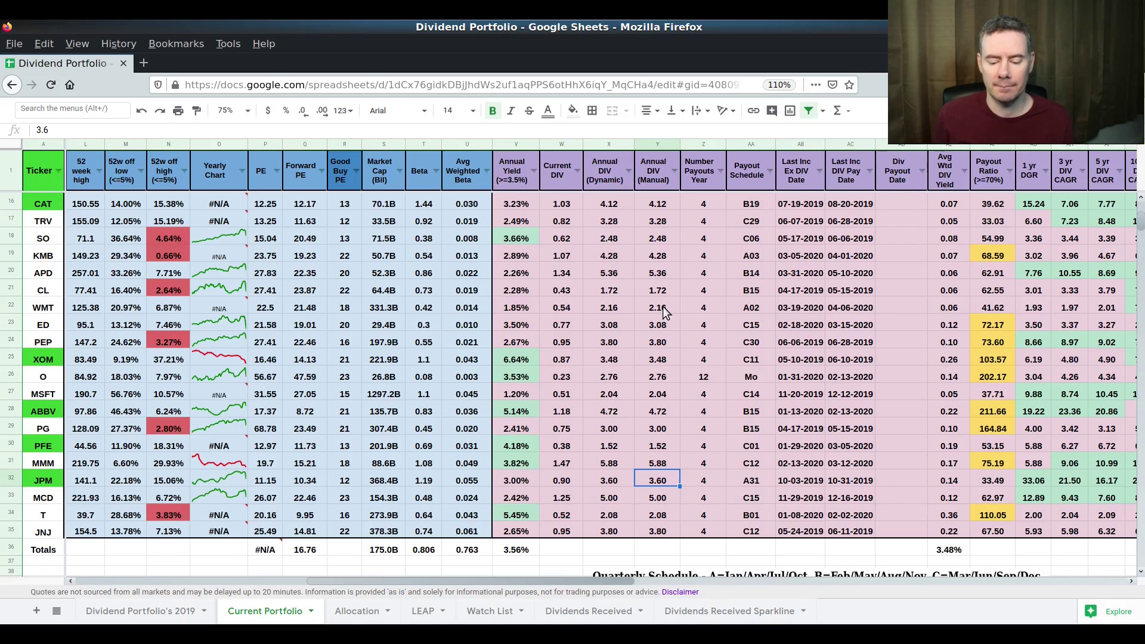
key(alt+Tab)
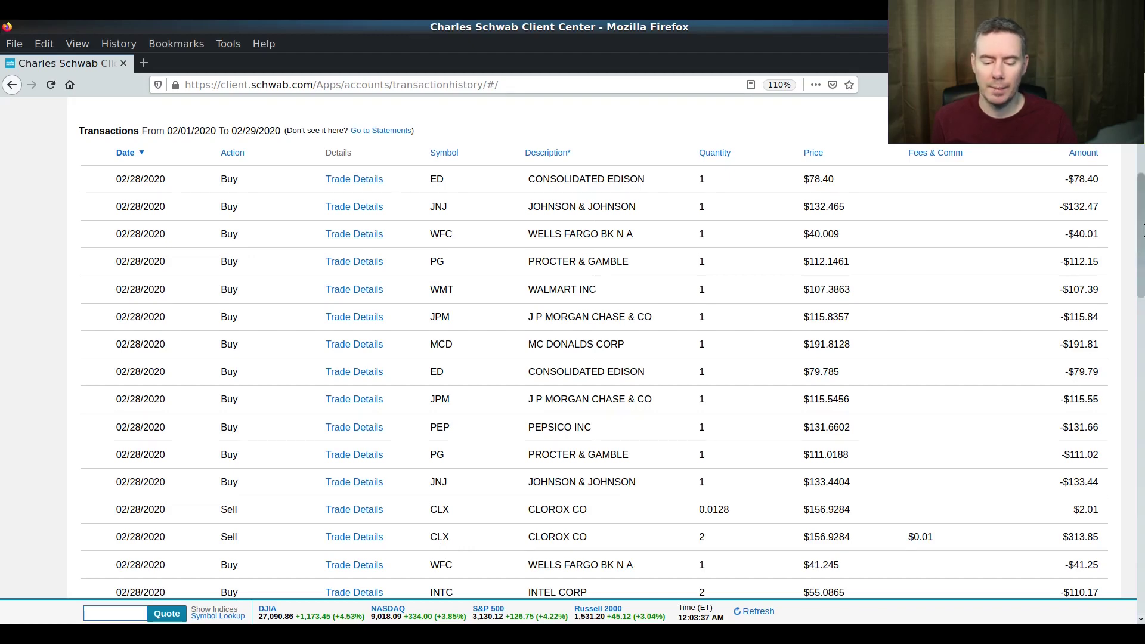
Sort February transactions by date, oldest first, and scroll page one to its -$5,157.21 total.
scroll(1142, 230, down, 10)
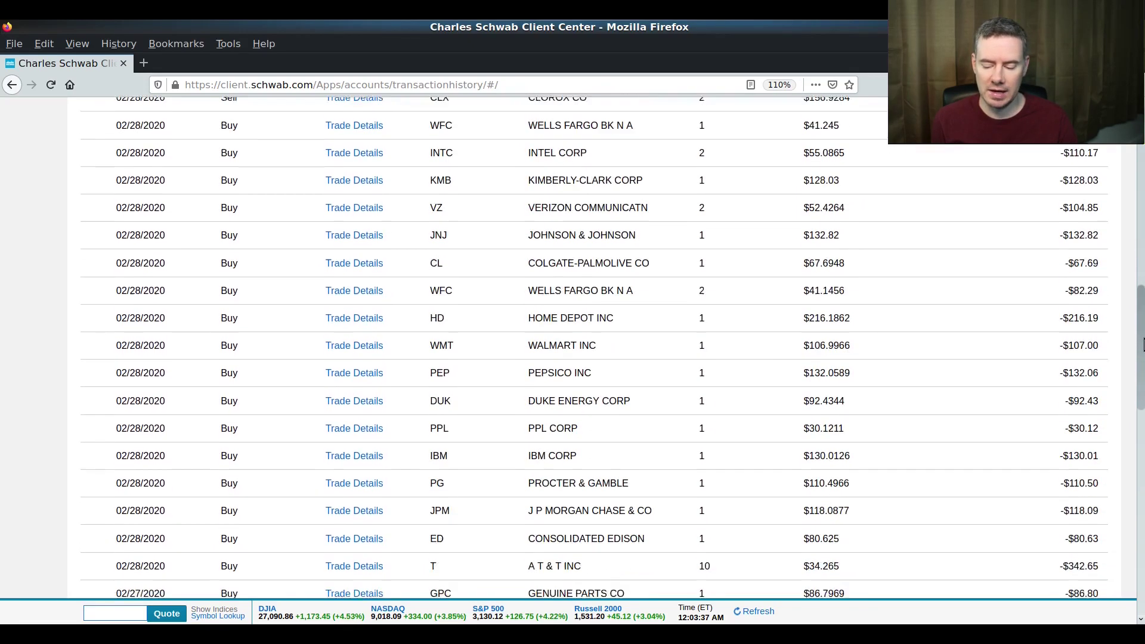
key(Return)
scroll(1142, 244, down, 3)
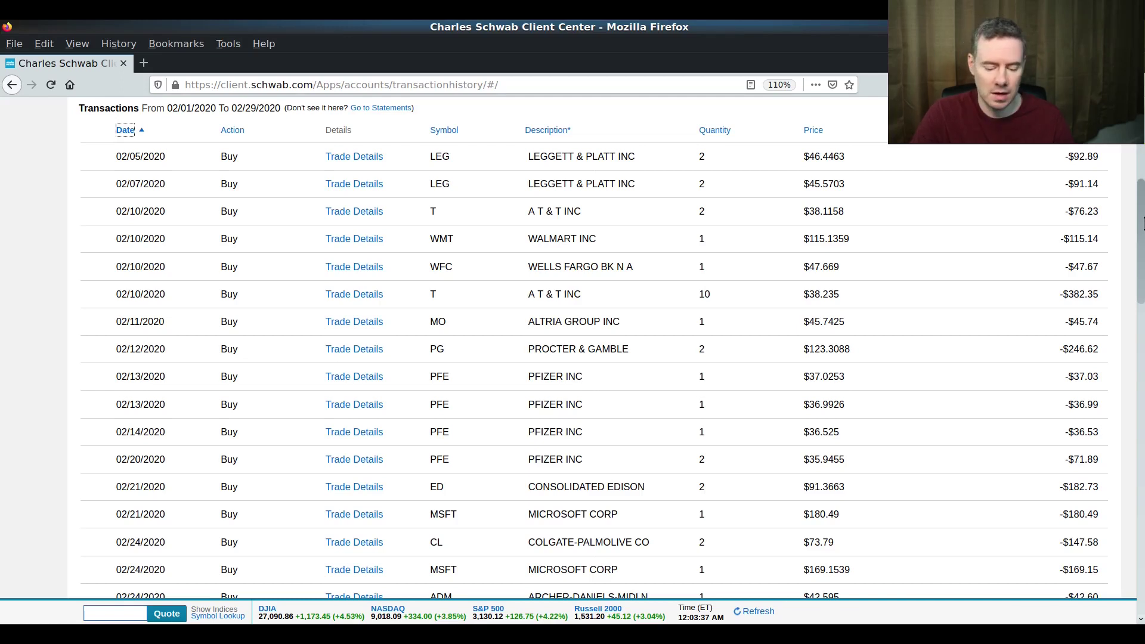
drag(1142, 223, 1138, 304)
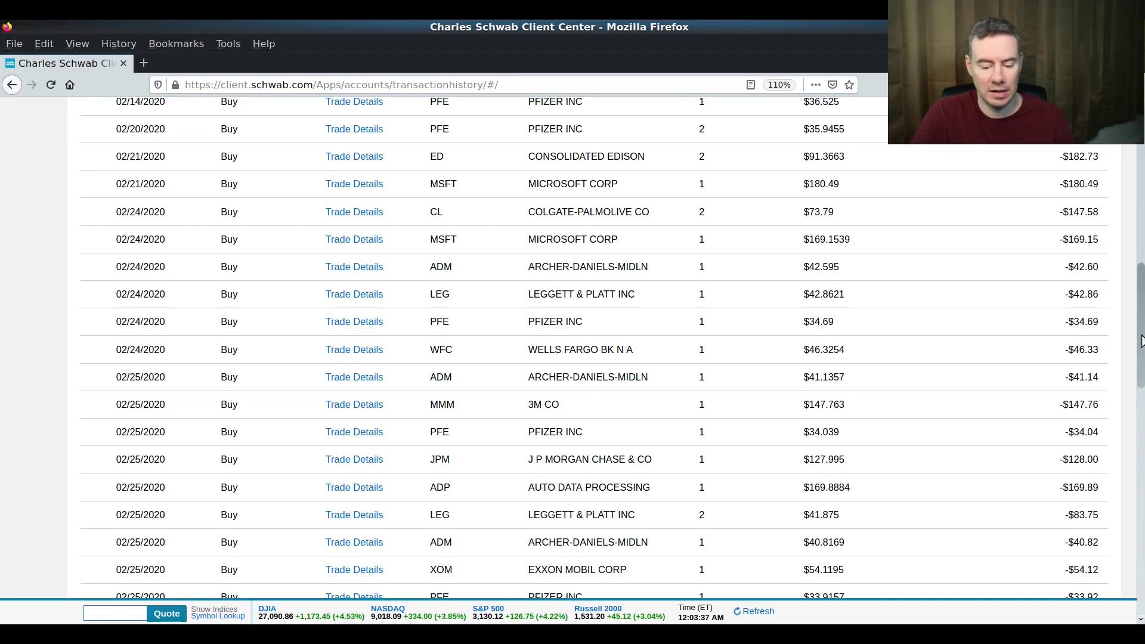
drag(1140, 340, 1127, 407)
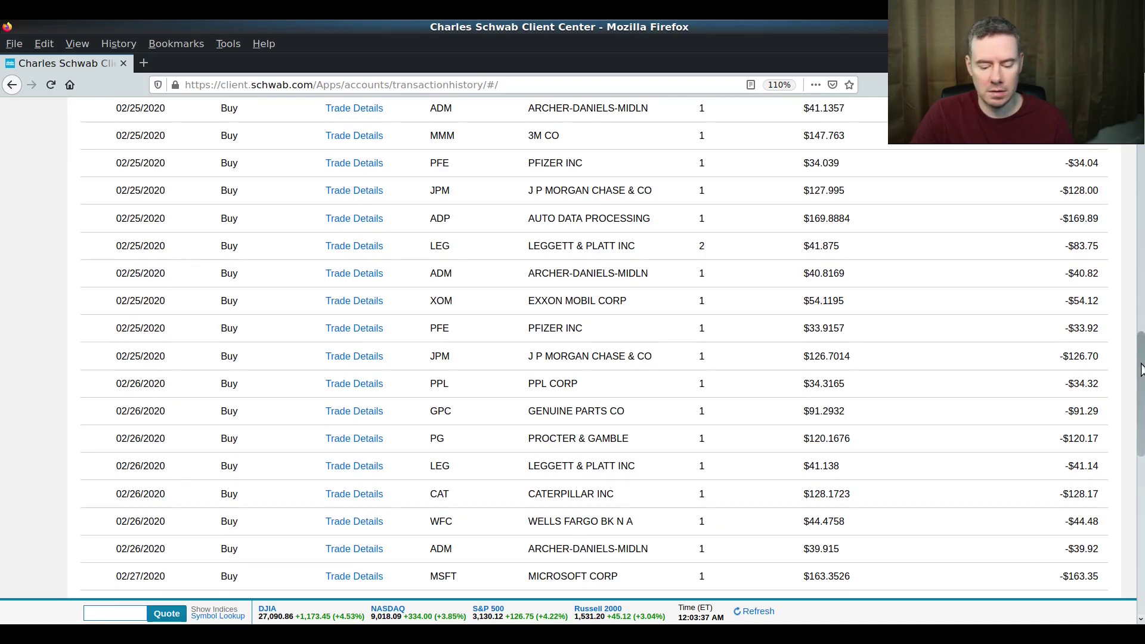
drag(1140, 369, 1139, 455)
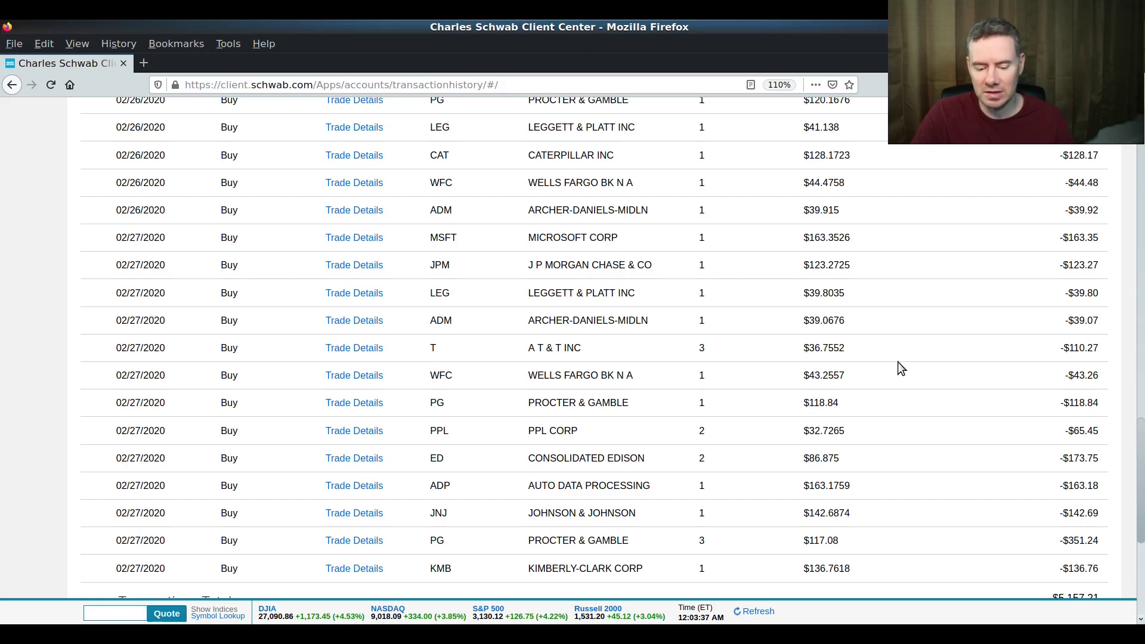
drag(1142, 421, 1142, 494)
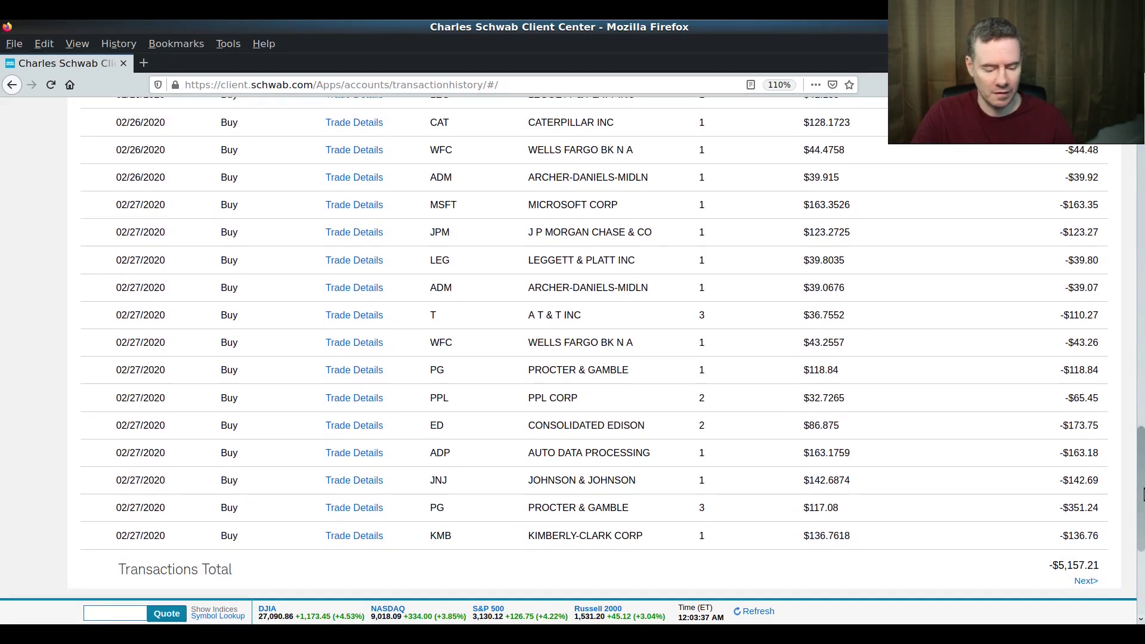
click(1084, 583)
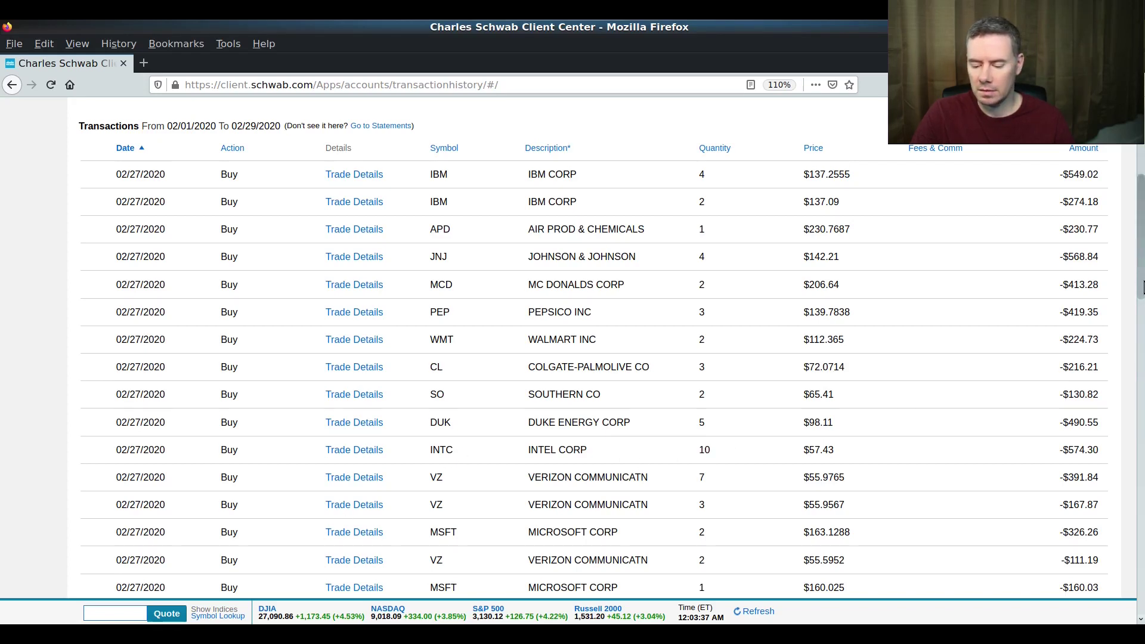
Scroll through the second page of February transactions down to its -$8,967.14 total.
drag(1143, 256, 1143, 330)
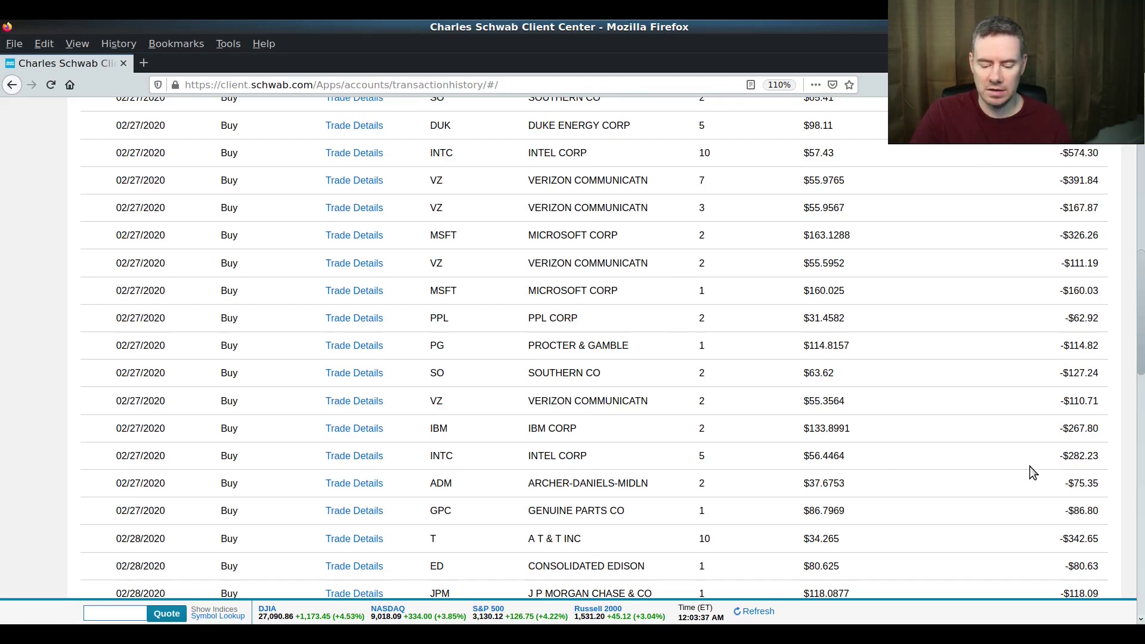
drag(1141, 337, 1131, 408)
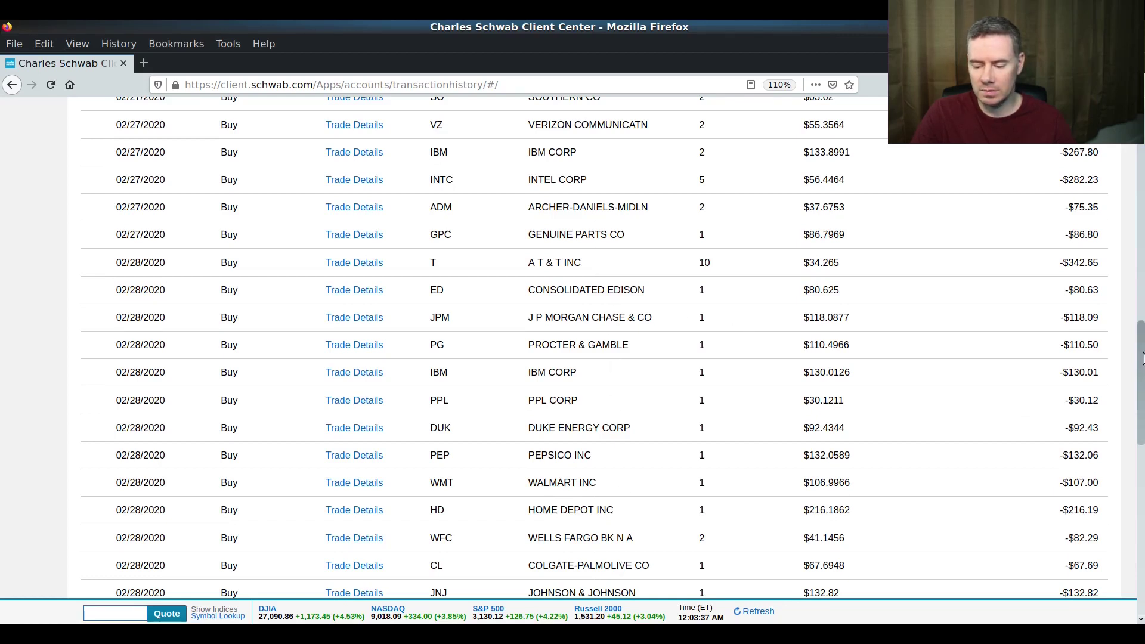
drag(1141, 358, 1127, 409)
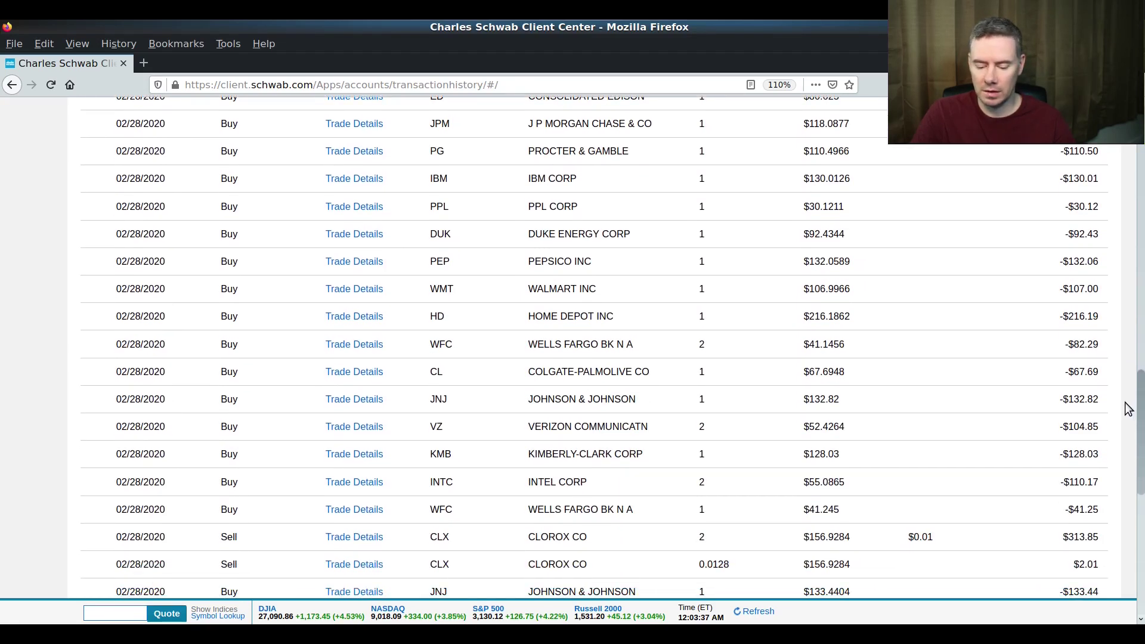
drag(1127, 408, 1116, 464)
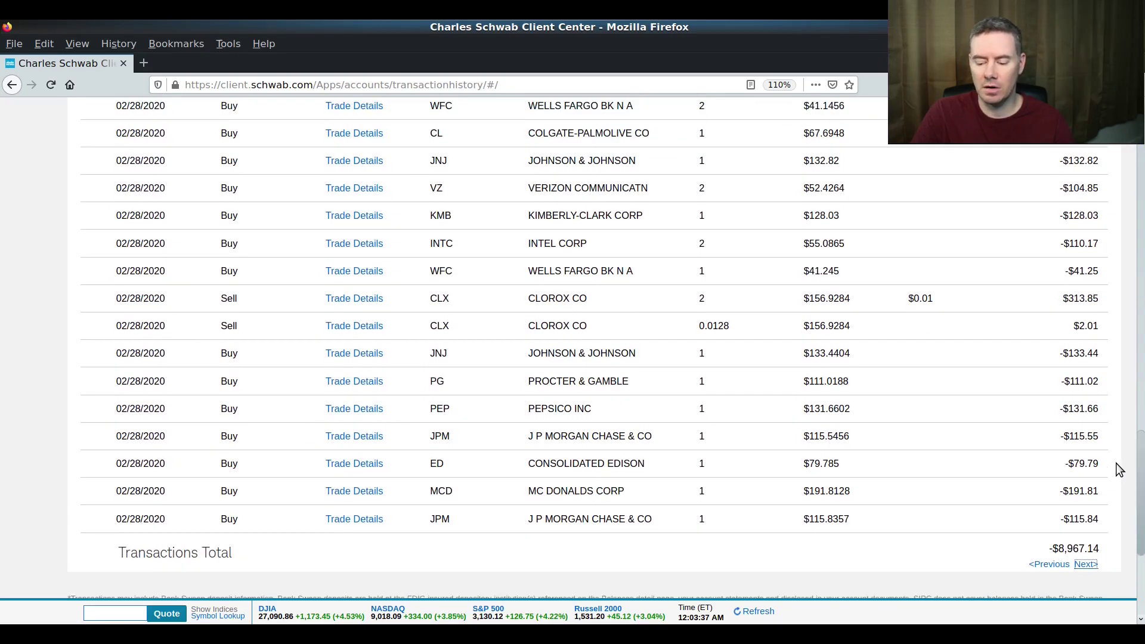
click(1090, 564)
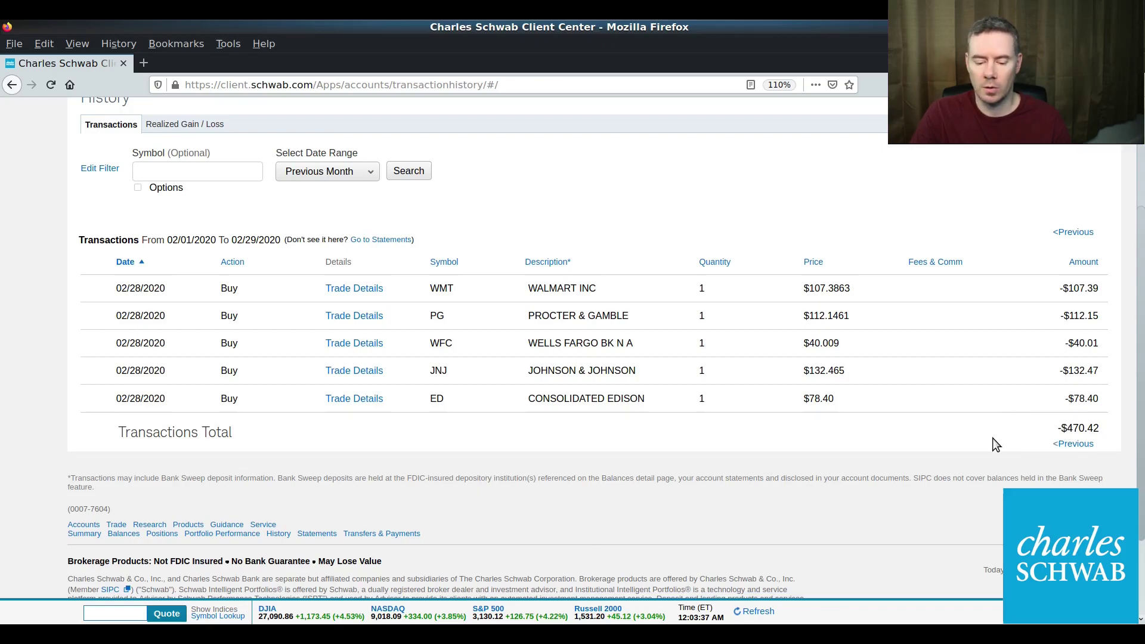
Scroll to the top of the final February page with five 02/28/2020 buys totalling -$470.42.
scroll(594, 246, up, 2)
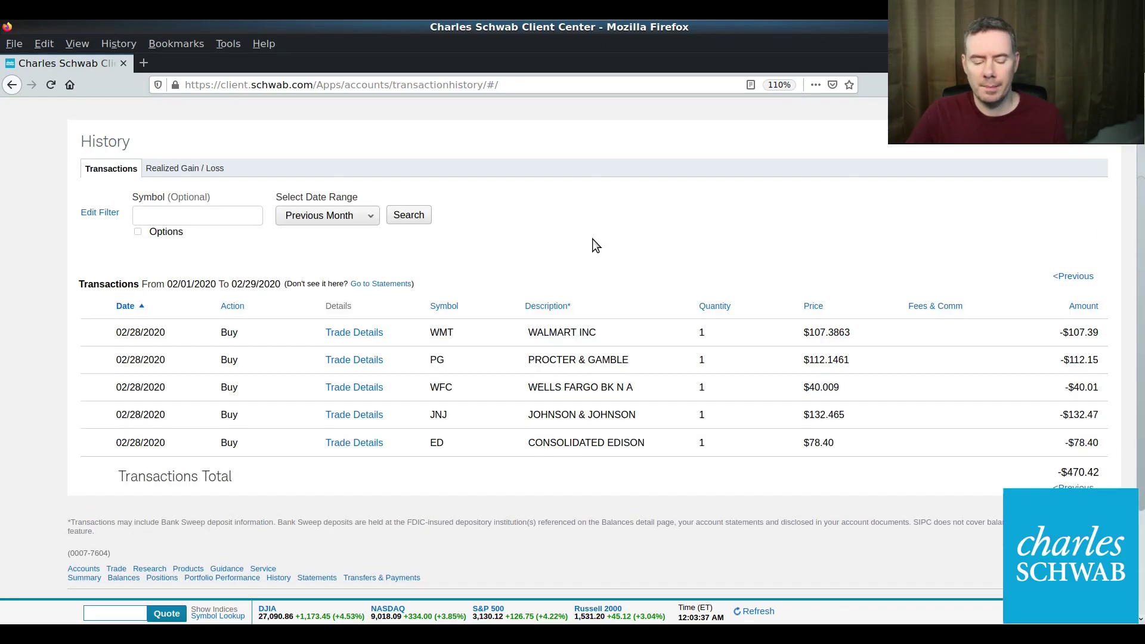